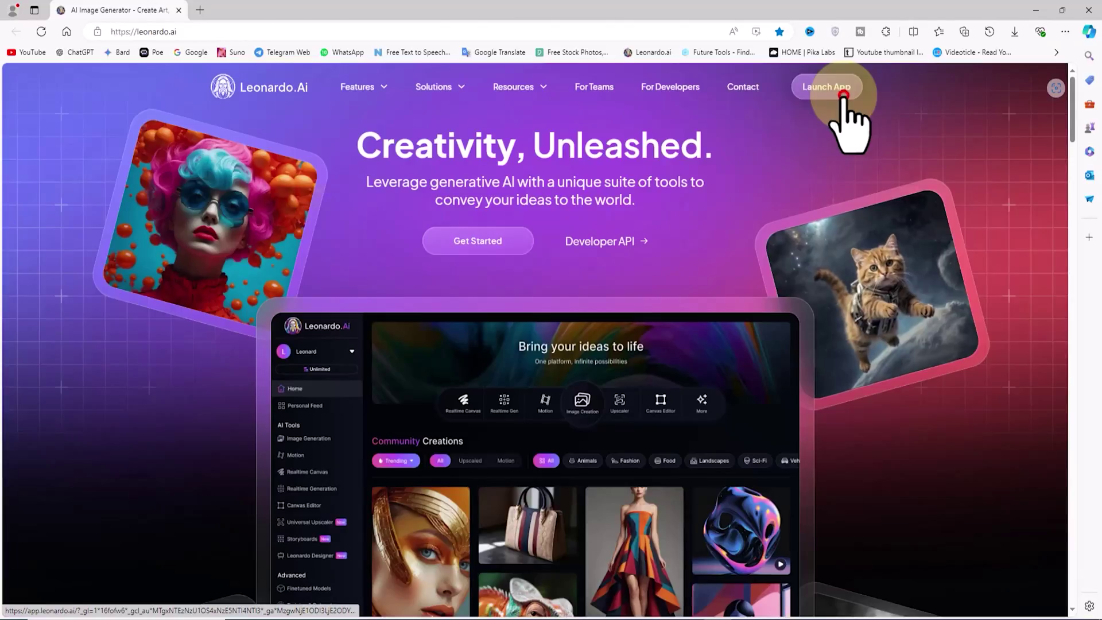
# Launch the Leonardo.Ai app and go to the Image Creation workspace
pyautogui.click(768, 92)
pyautogui.scroll(7, 1064, 284)
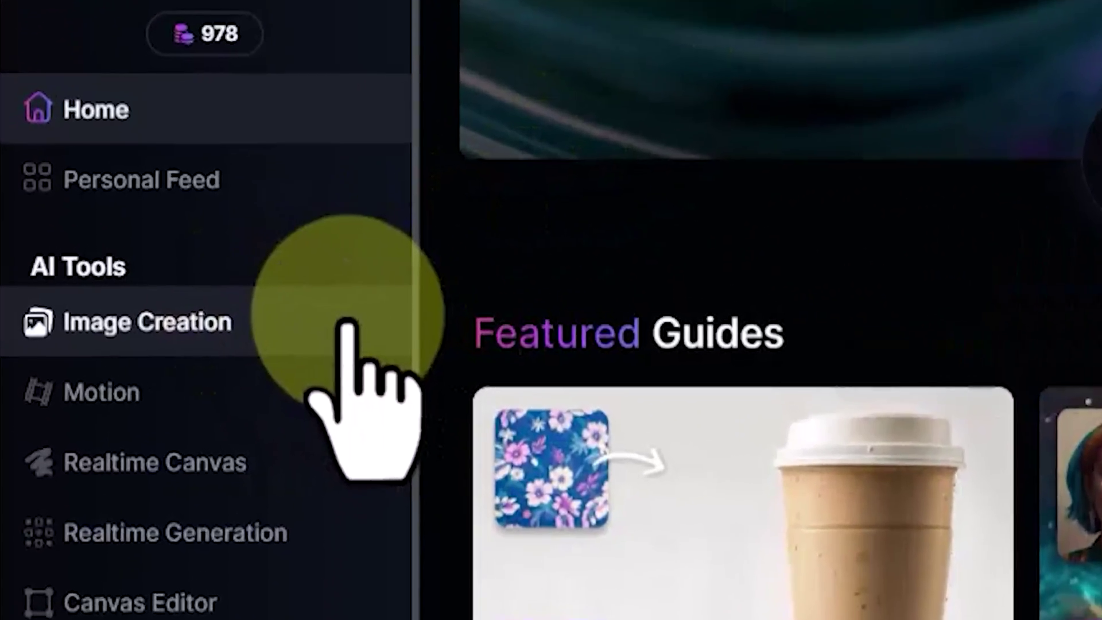
pyautogui.click(259, 299)
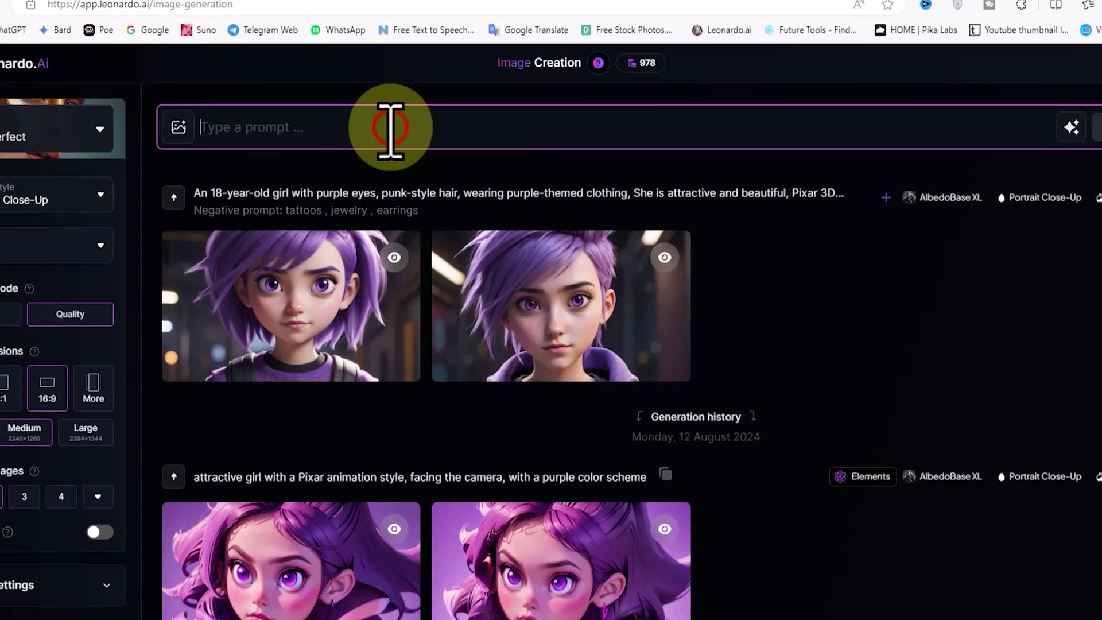
# Paste the 18-year-old purple-eyed, punk-haired Pixar-style girl prompt and open the Presets gallery
pyautogui.rightClick(385, 131)
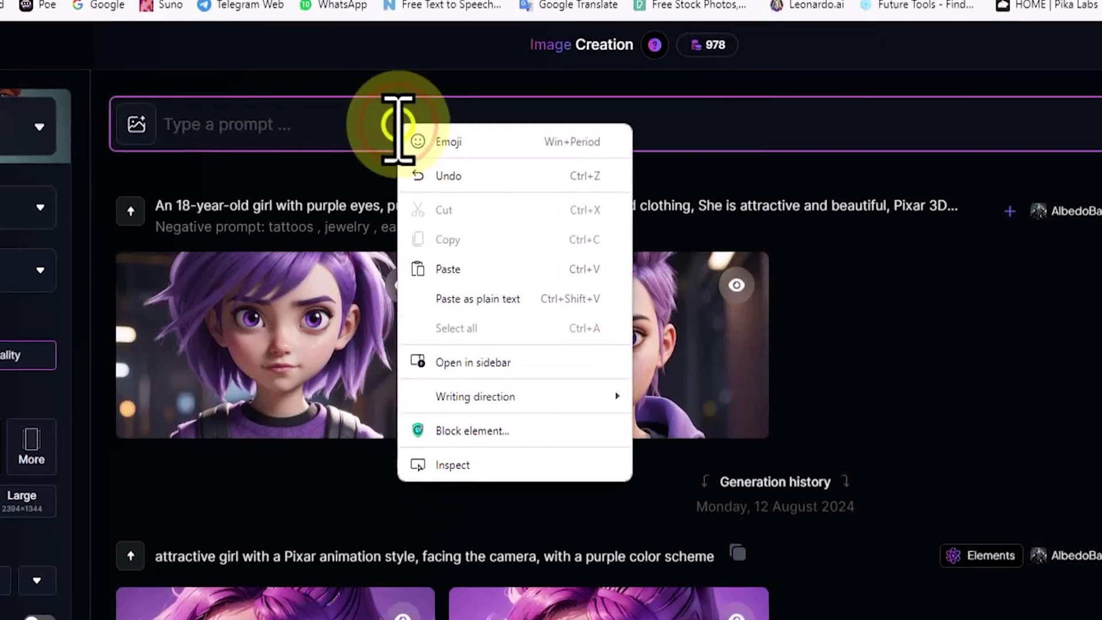
pyautogui.click(456, 232)
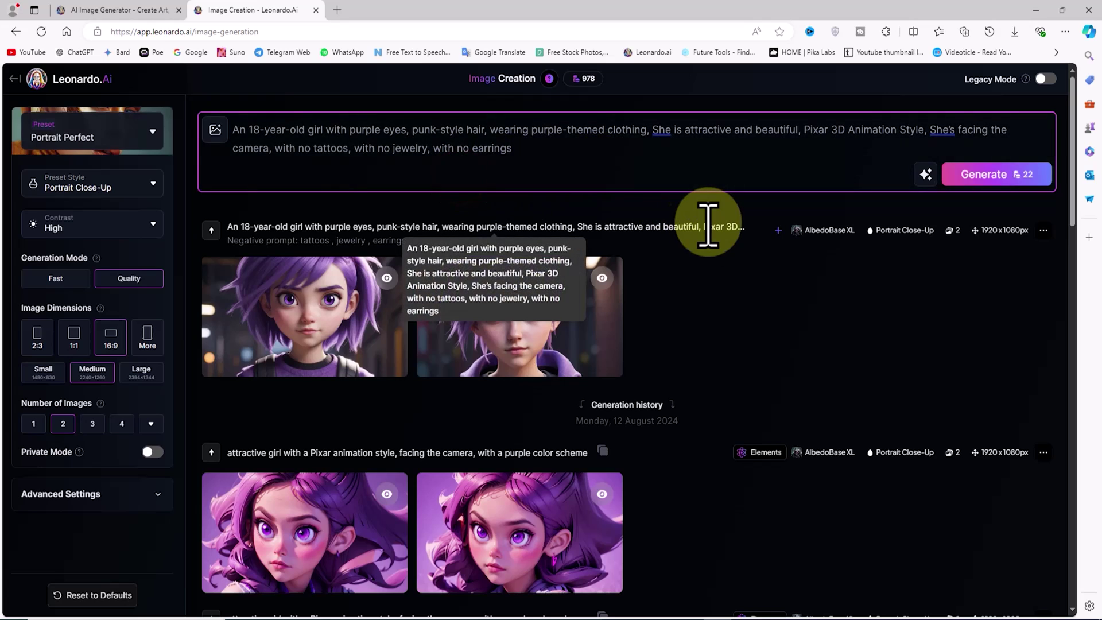
pyautogui.click(145, 132)
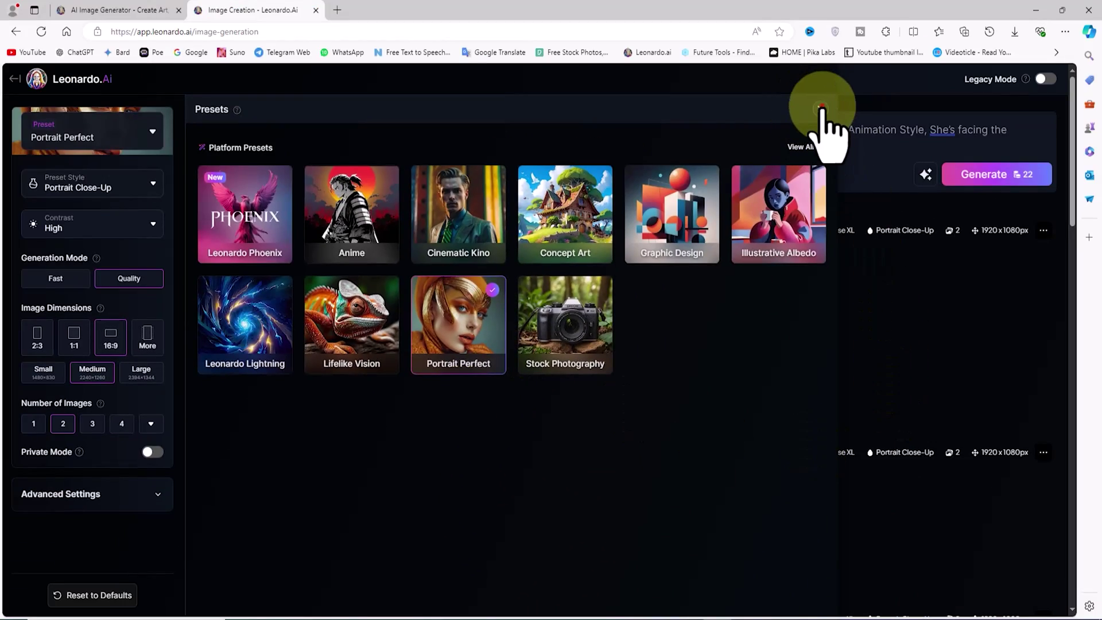
# Close the Presets gallery and keep Portrait Close-Up as the preset style
pyautogui.click(820, 109)
pyautogui.click(153, 183)
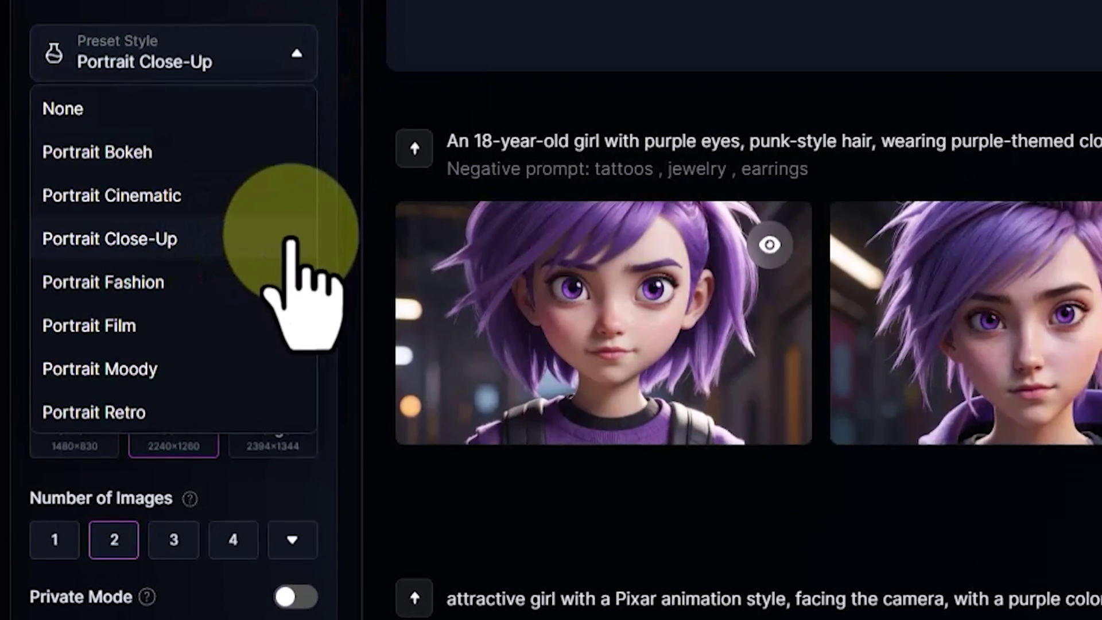
pyautogui.click(291, 240)
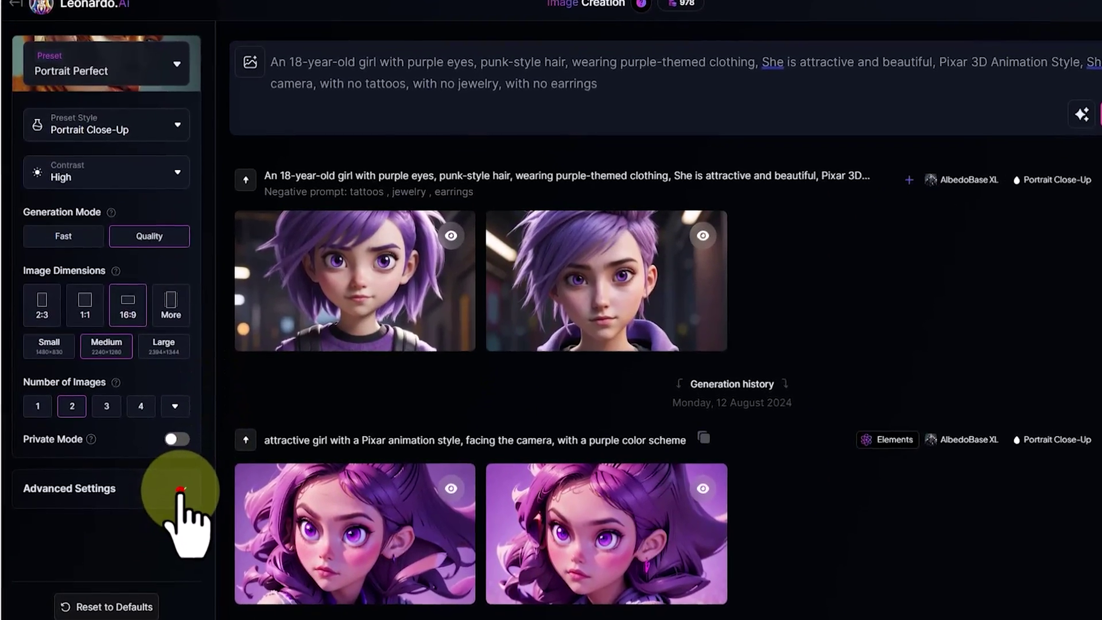
# Turn off PhotoReal and add the negative prompt 'tattoos, jewelry, earrings'
pyautogui.scroll(-3, 12, 494)
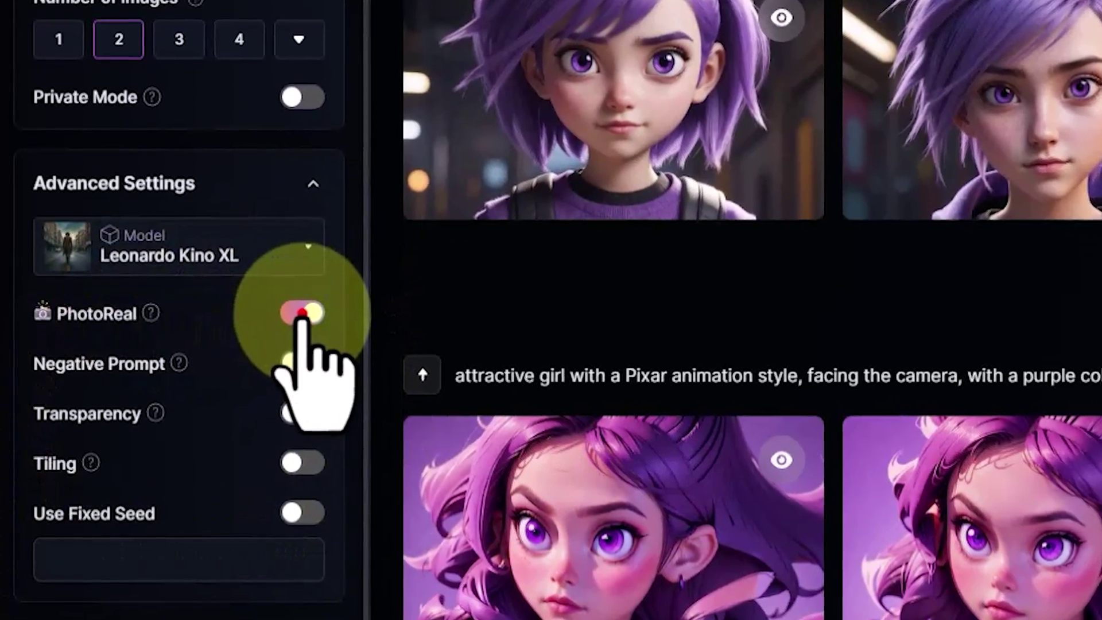
pyautogui.click(302, 312)
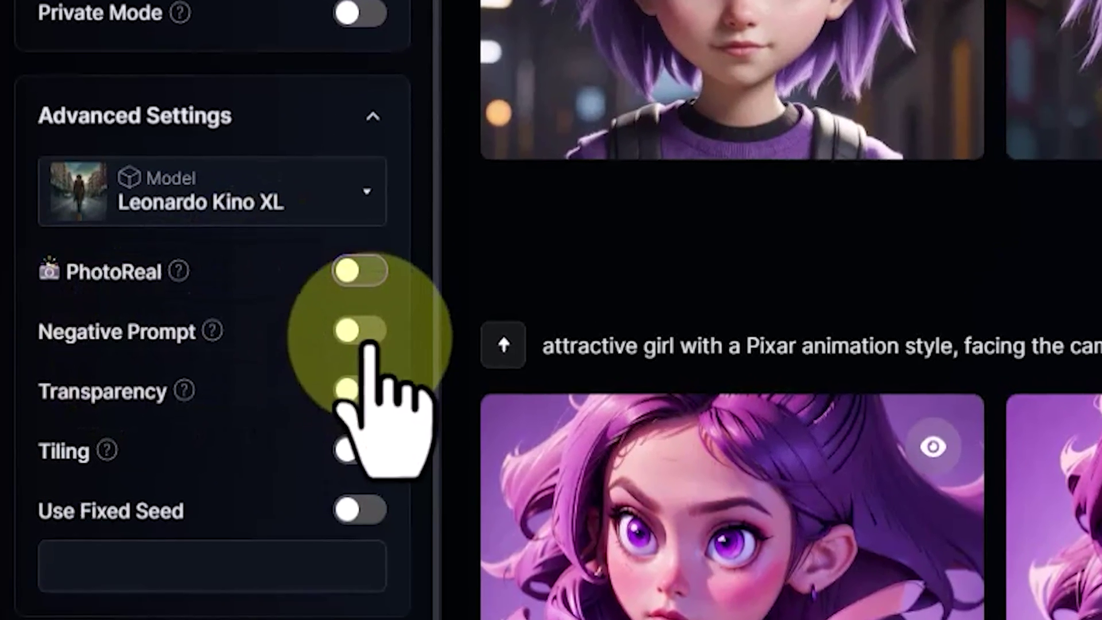
pyautogui.click(347, 336)
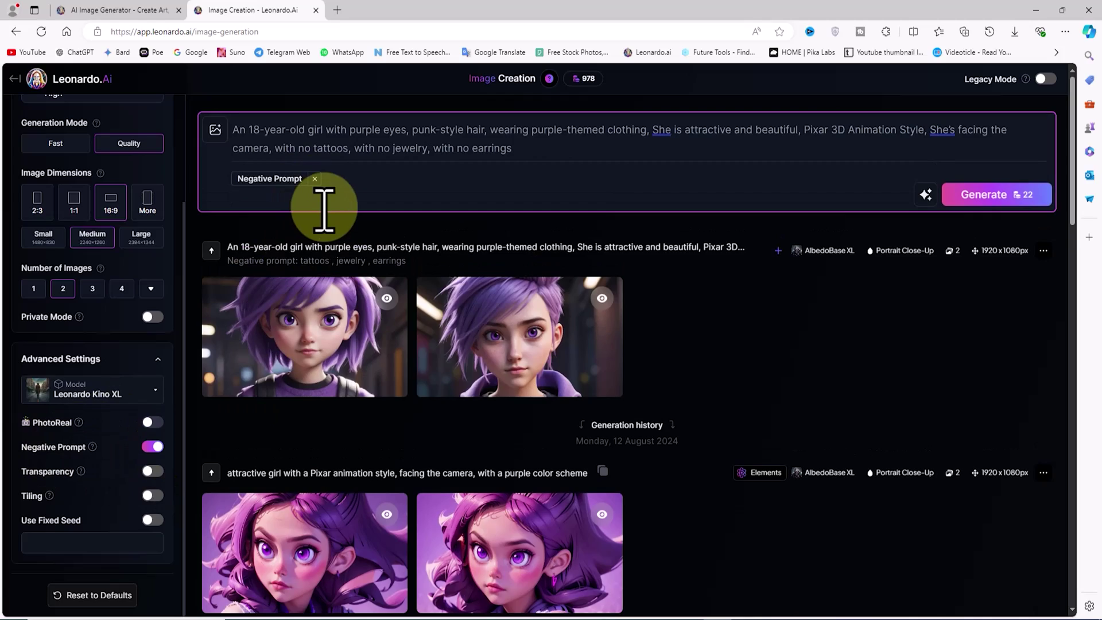
pyautogui.write('tattoos, jewelry, earrings')
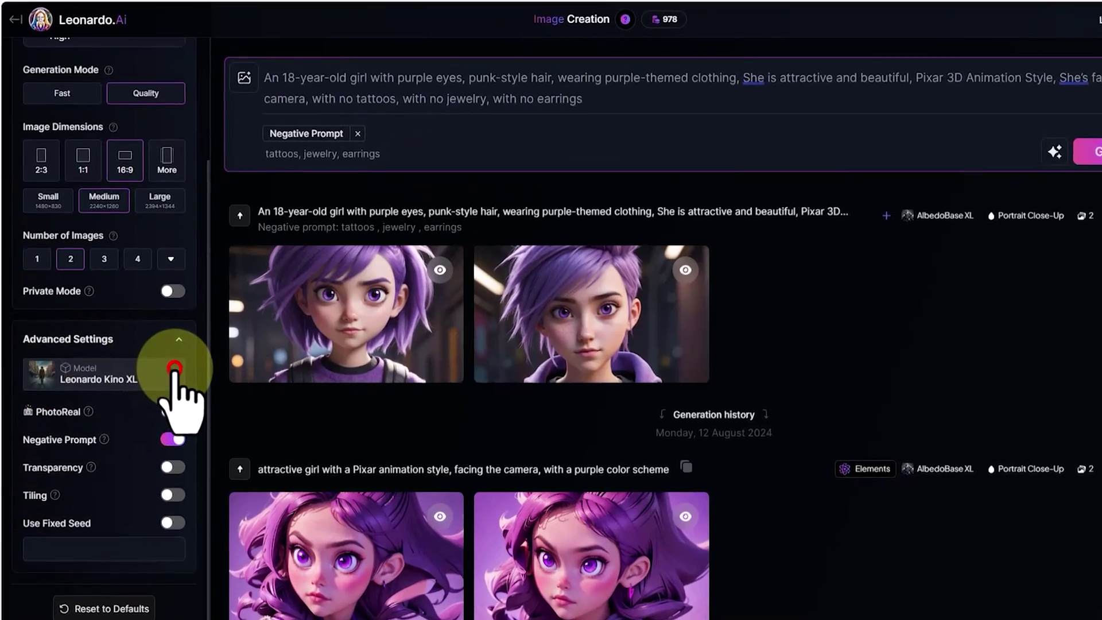
# Switch the model to AlbedoBase XL and generate images
pyautogui.click(175, 368)
pyautogui.scroll(-3, 218, 441)
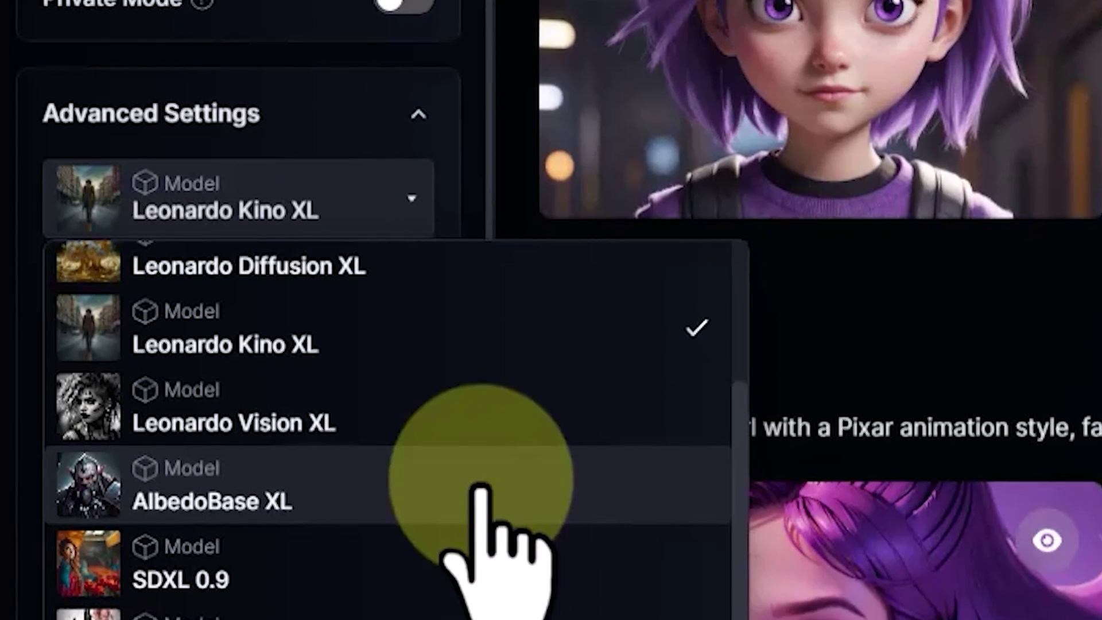
pyautogui.click(405, 480)
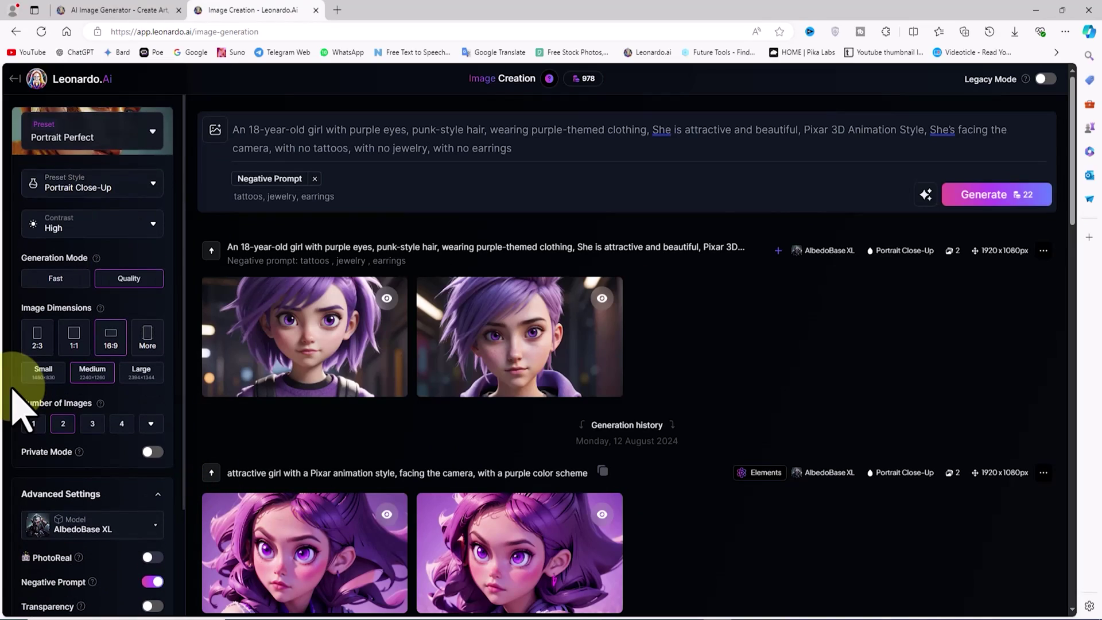
pyautogui.click(1043, 194)
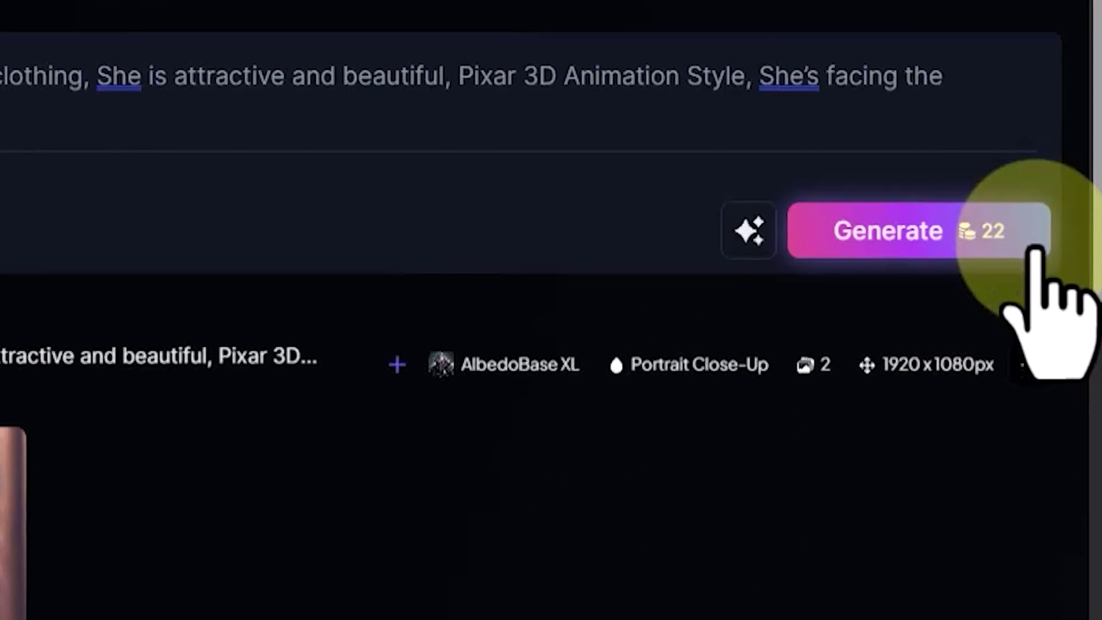
# Generate another pair of girl portraits and browse both batches full size
pyautogui.click(1036, 230)
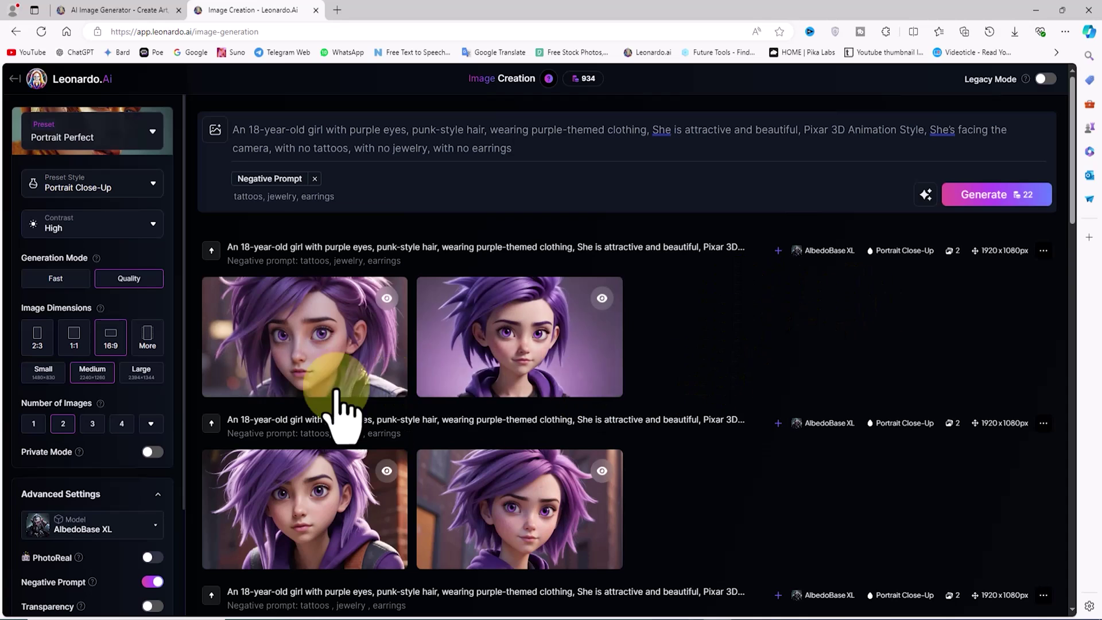
pyautogui.click(350, 304)
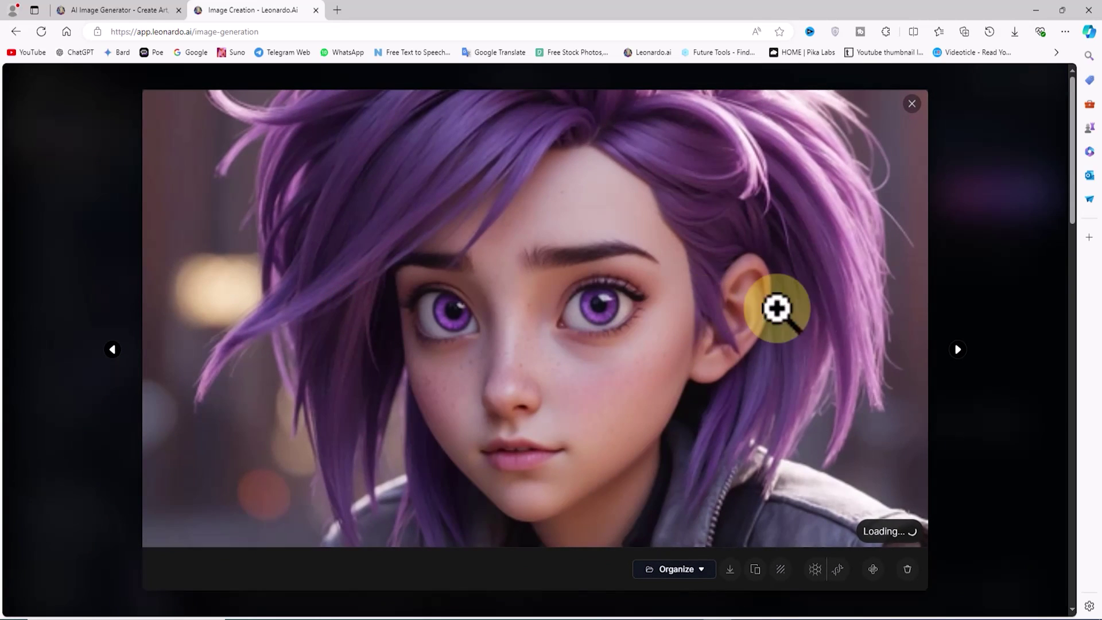
pyautogui.click(958, 350)
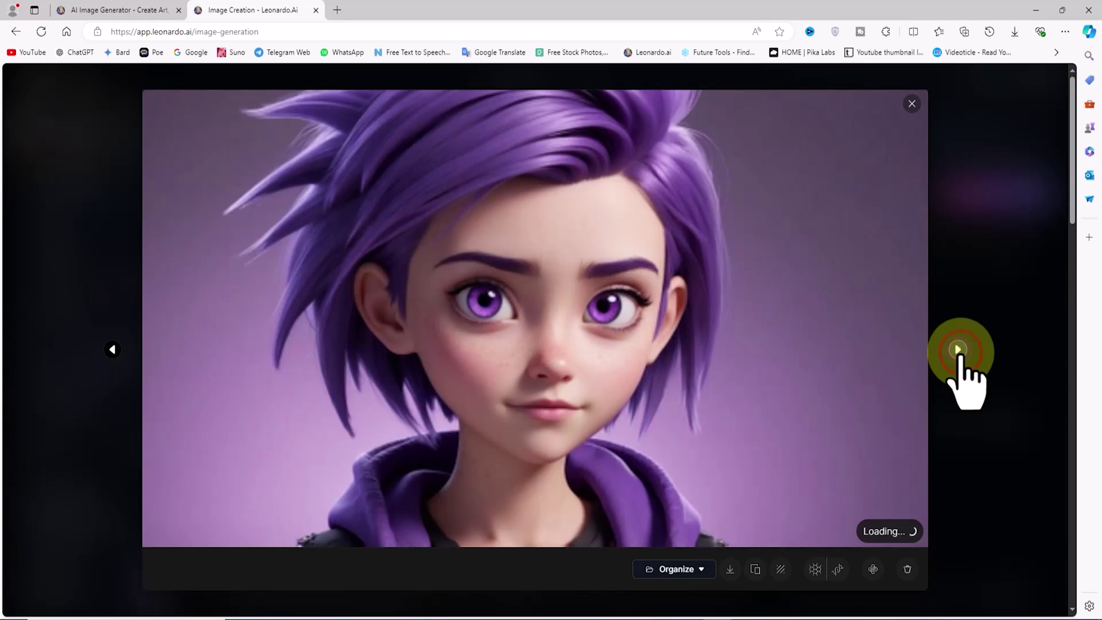
pyautogui.click(970, 236)
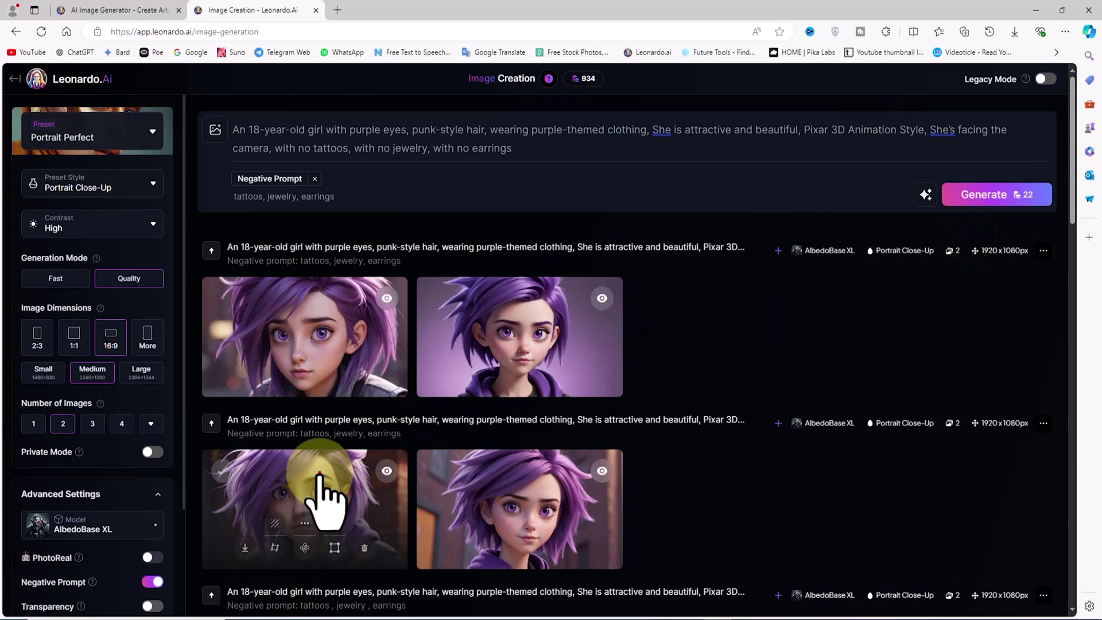
pyautogui.click(319, 475)
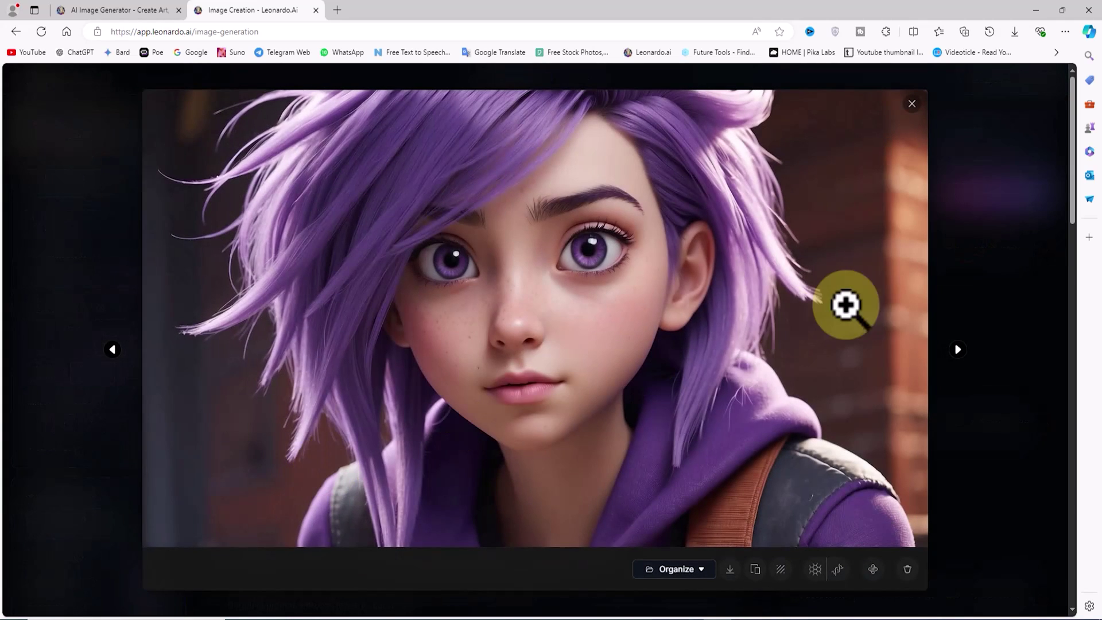
pyautogui.click(957, 350)
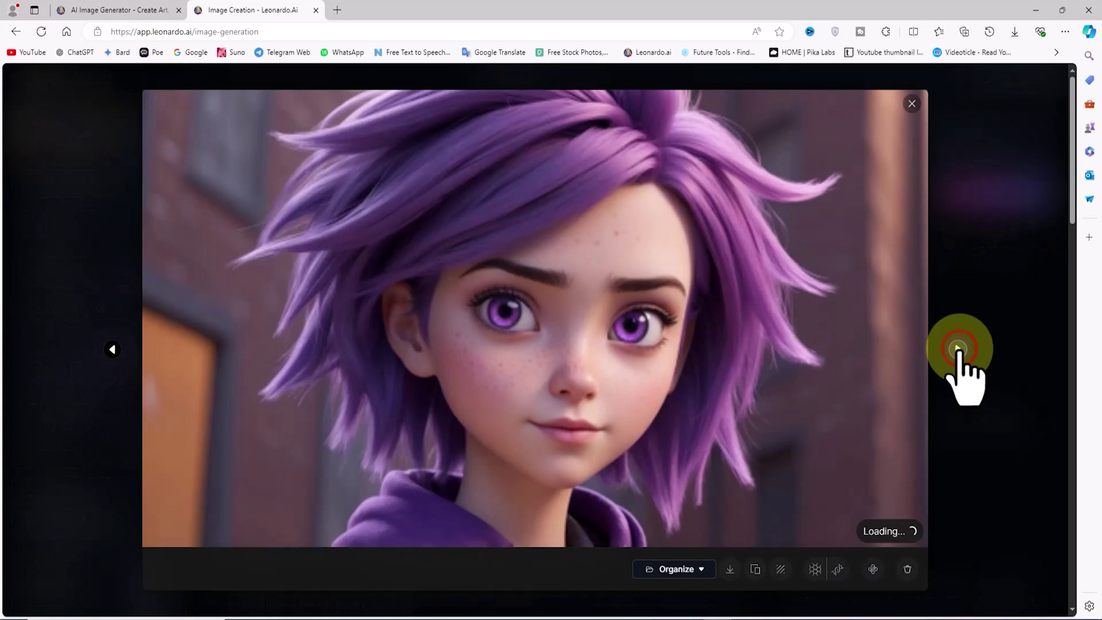
pyautogui.click(978, 278)
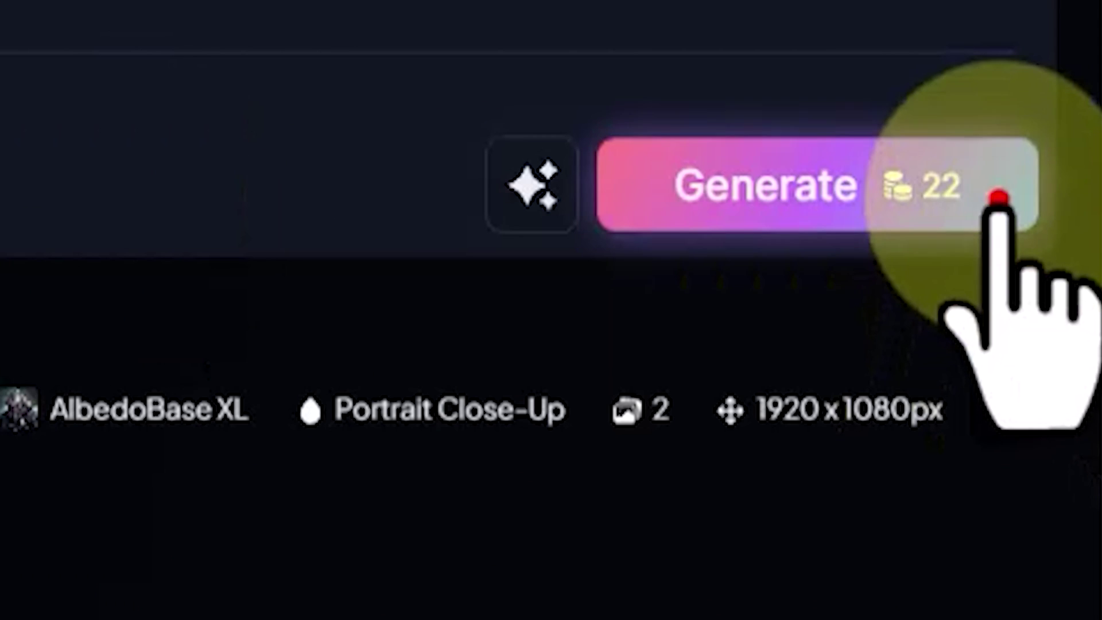
# Generate a third pair and inspect the newest image at full resolution
pyautogui.click(1041, 199)
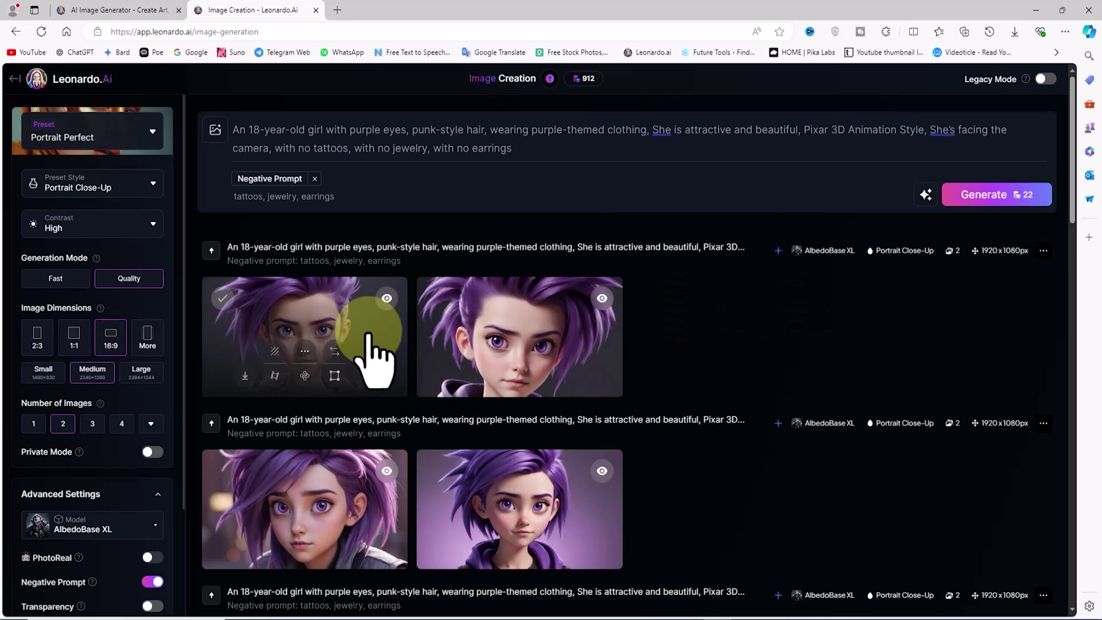
pyautogui.click(477, 333)
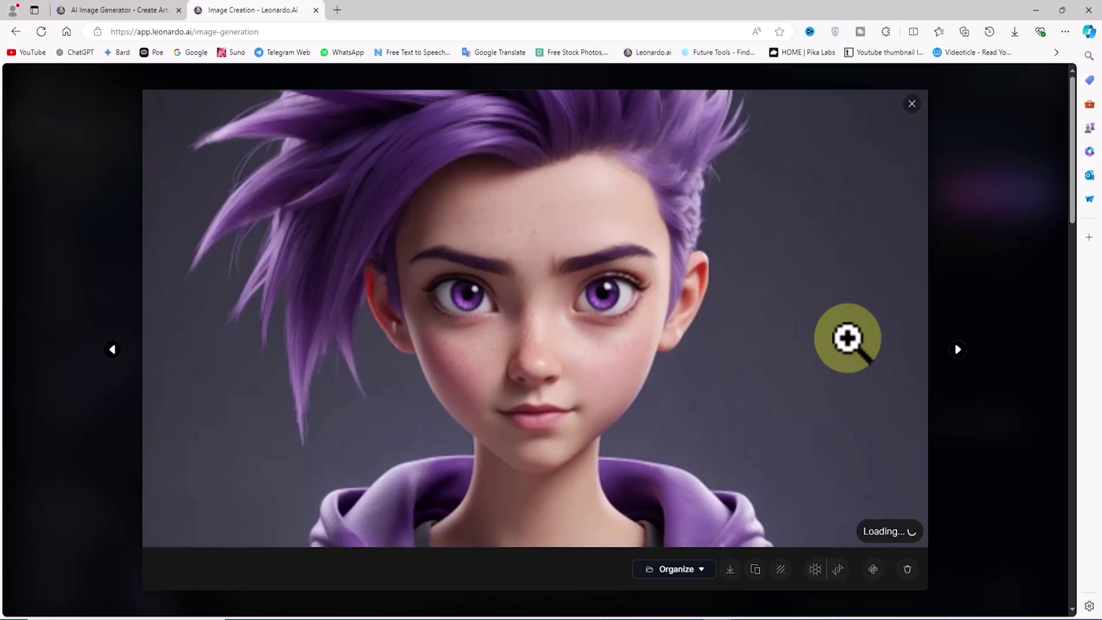
pyautogui.click(956, 349)
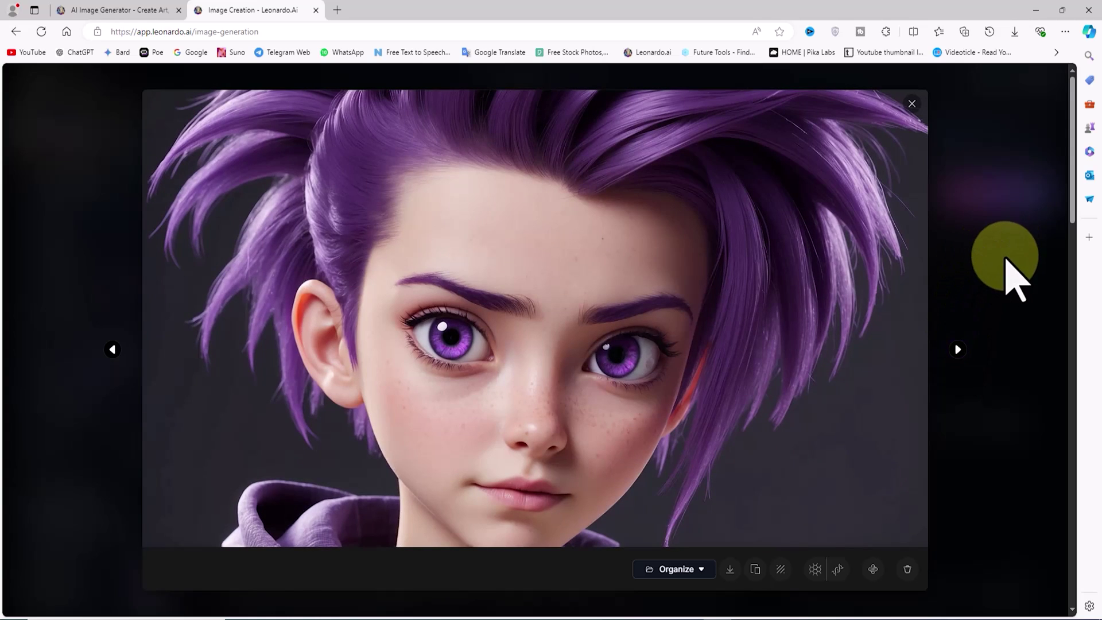
pyautogui.click(1005, 259)
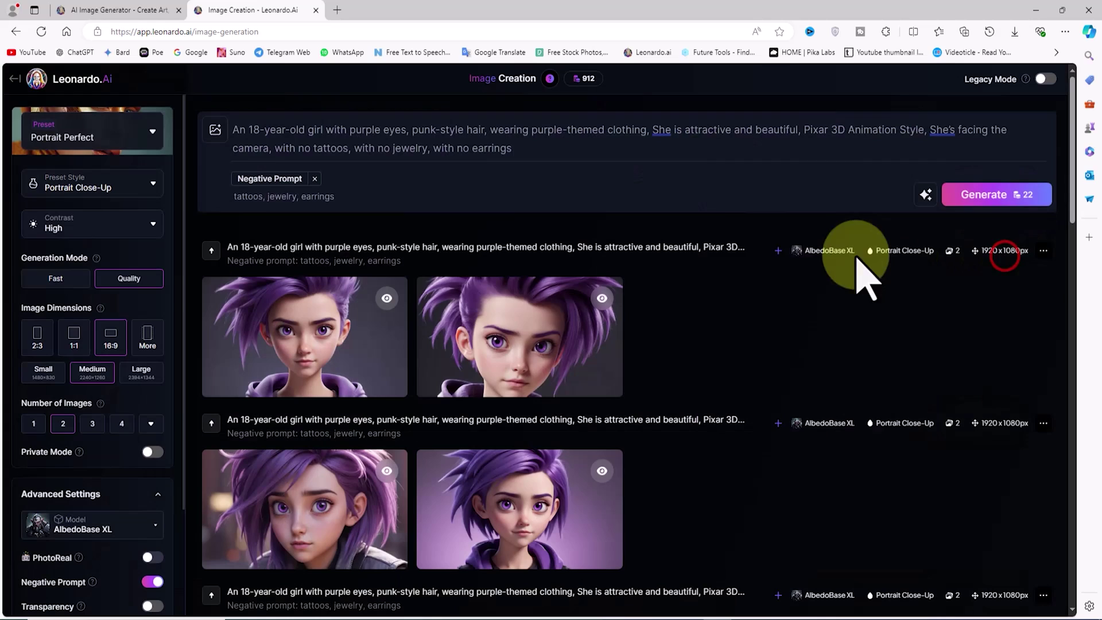
pyautogui.click(337, 310)
pyautogui.click(763, 357)
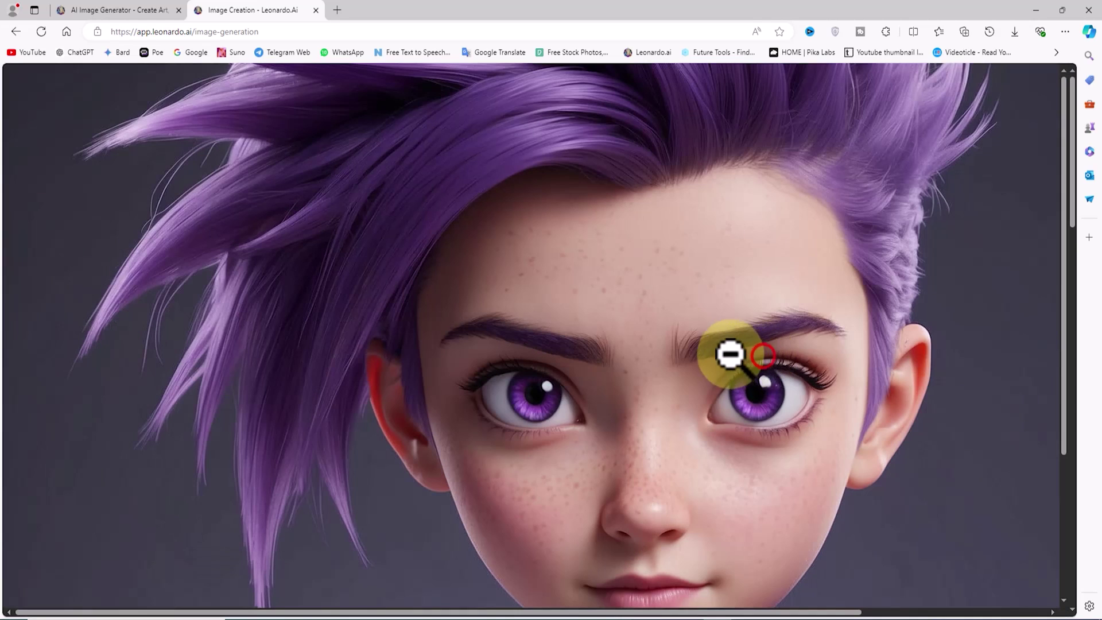
pyautogui.scroll(-3, 811, 404)
pyautogui.click(819, 351)
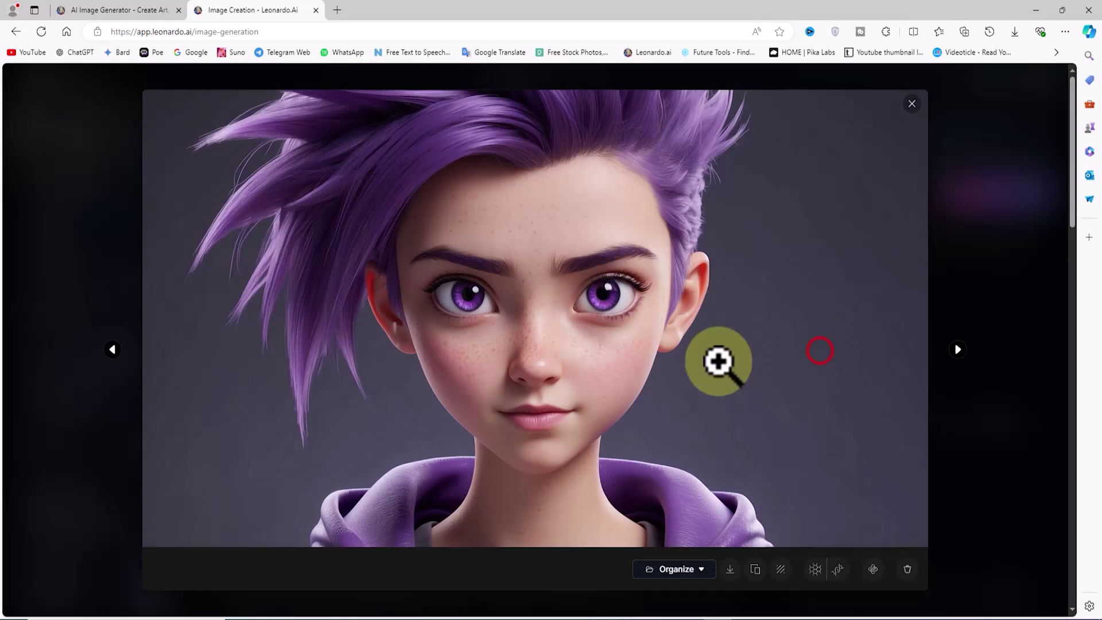
pyautogui.click(912, 103)
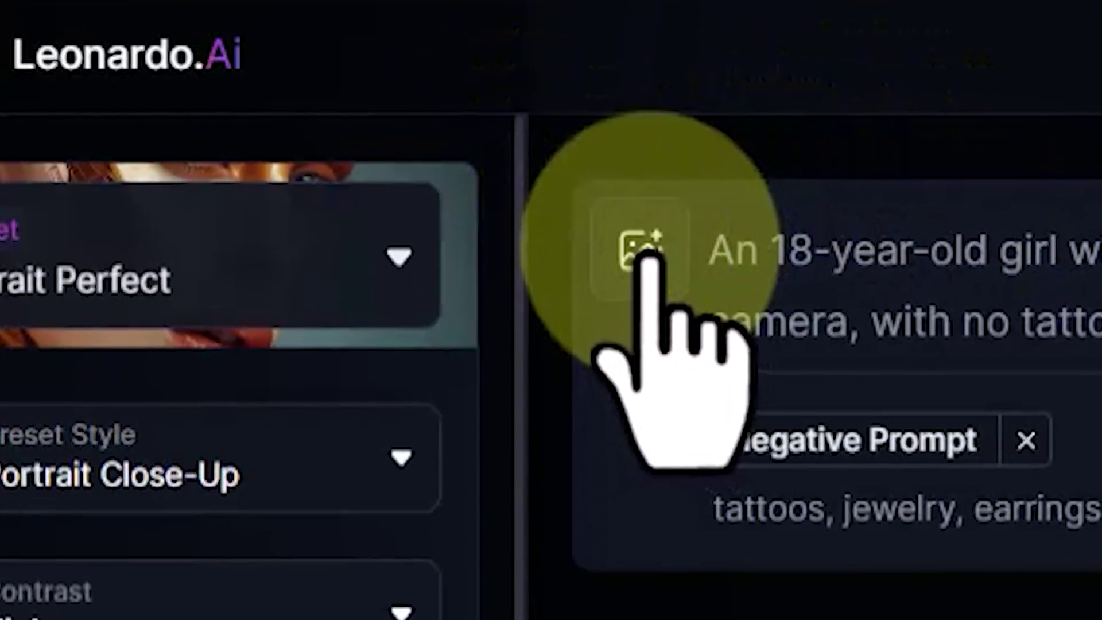
# Attach the first purple-haired portrait from Your Generations as a Character reference
pyautogui.click(582, 235)
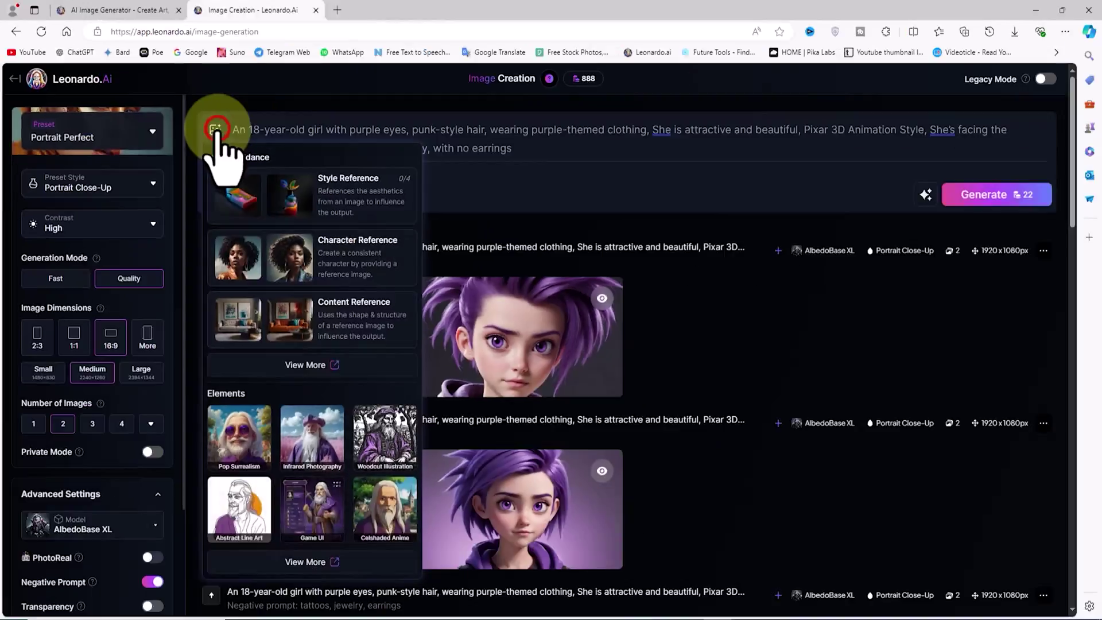
pyautogui.click(388, 370)
pyautogui.click(840, 316)
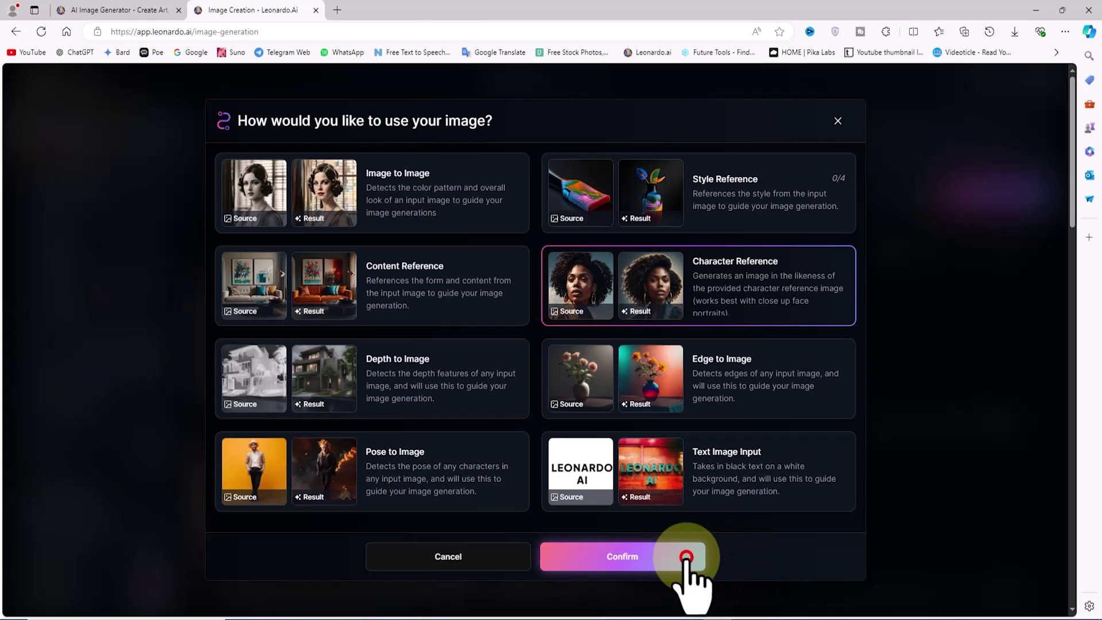
pyautogui.click(696, 563)
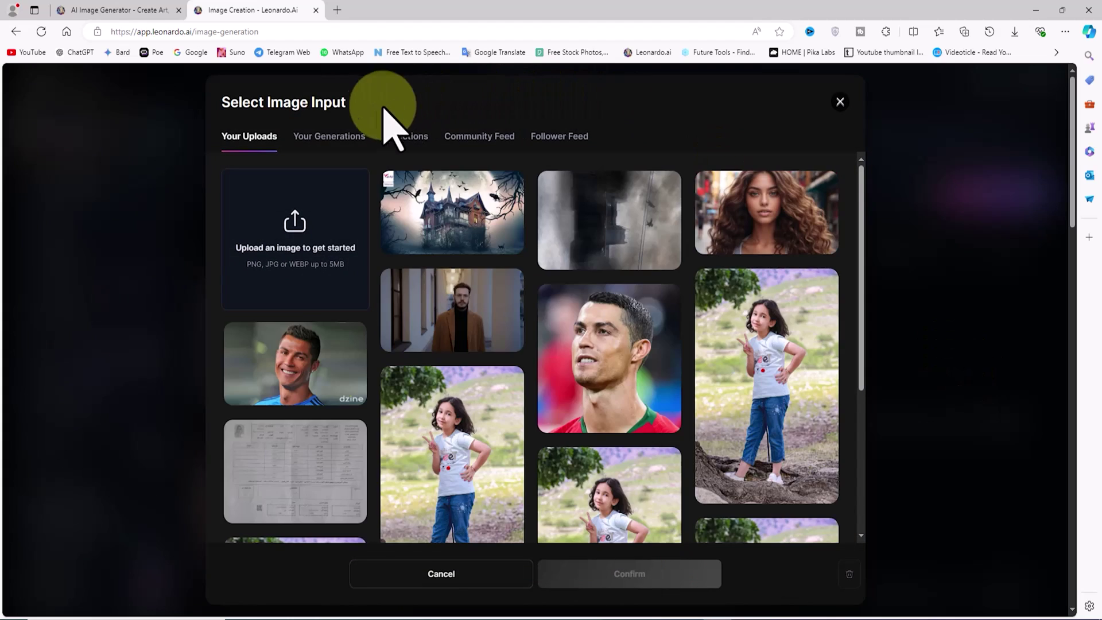
pyautogui.click(337, 138)
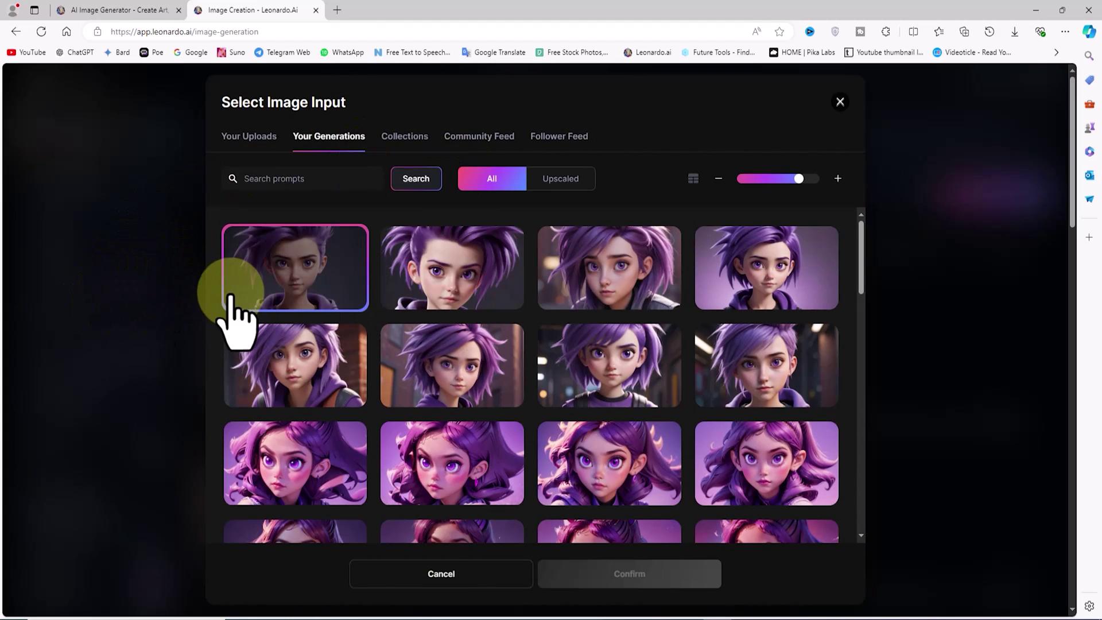
pyautogui.click(230, 293)
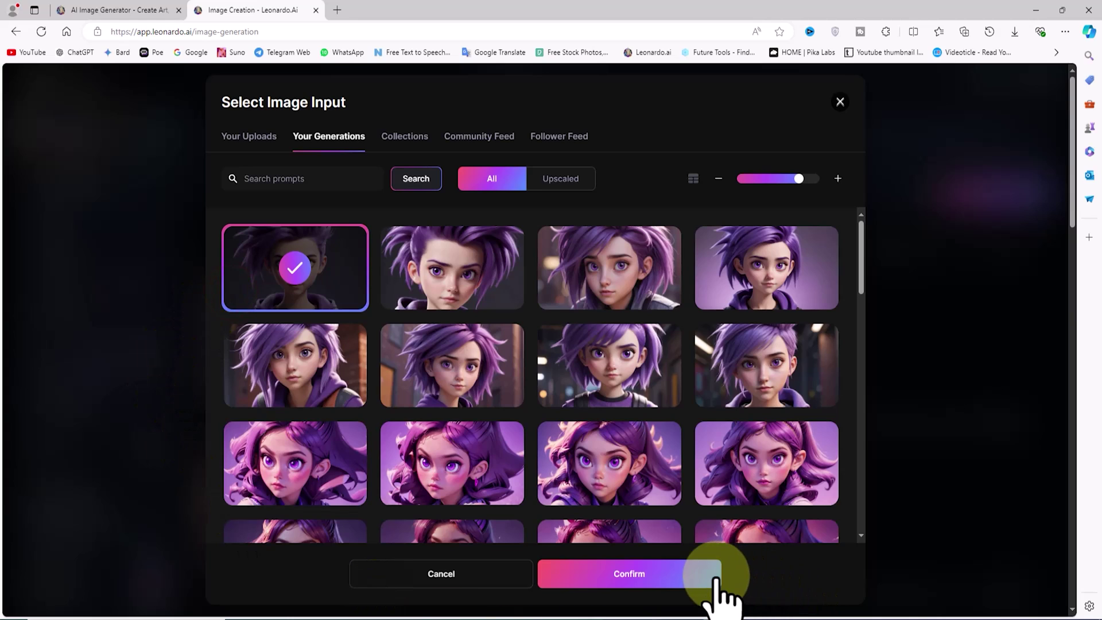
pyautogui.click(680, 576)
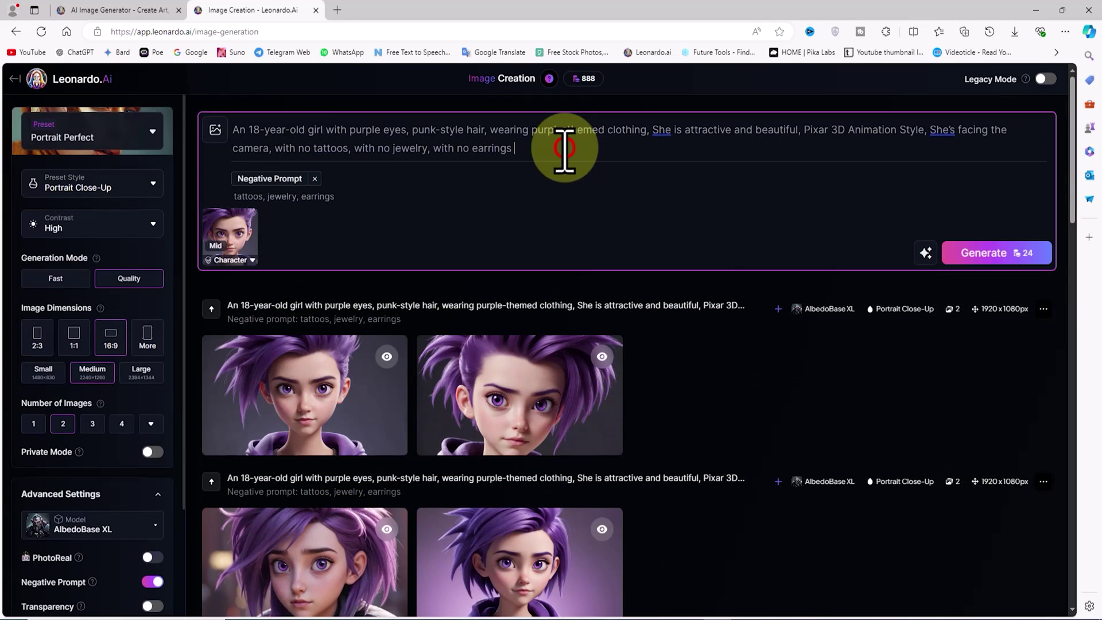
# Append 'Alone in a quiet lush green park' to the prompt and choose Portrait Cinematic style
pyautogui.write('Alone in a quiet lush green park')
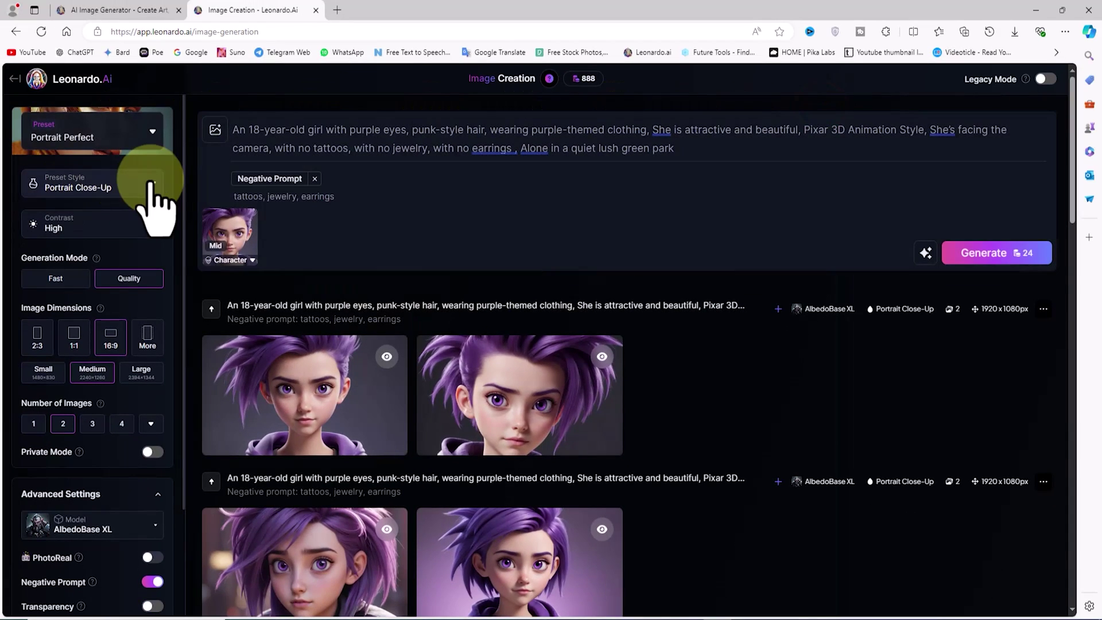
pyautogui.click(151, 184)
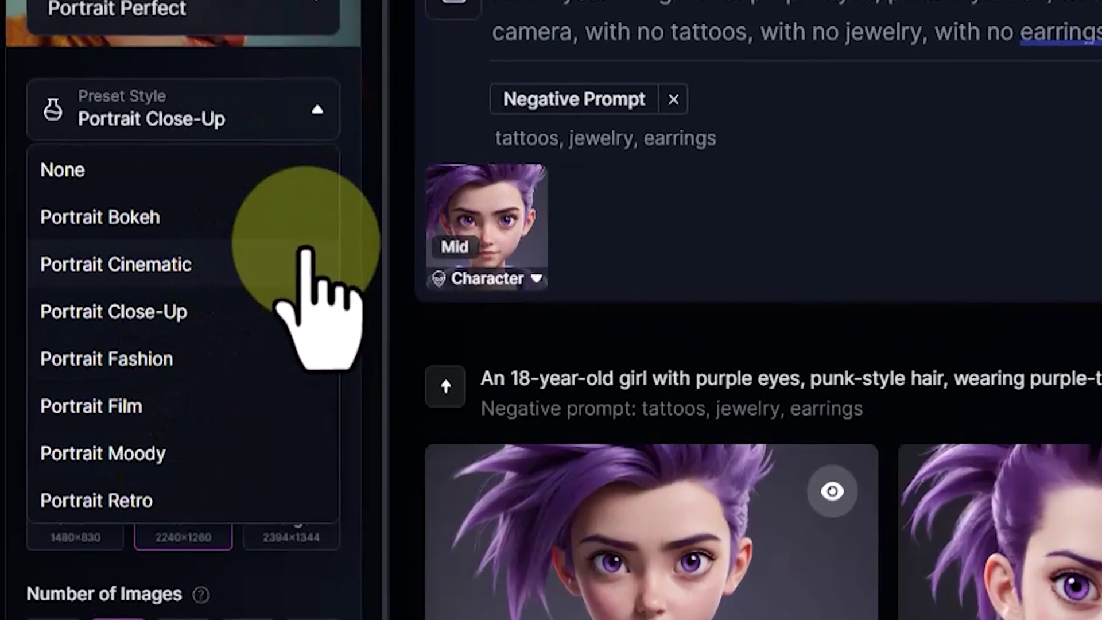
pyautogui.click(142, 248)
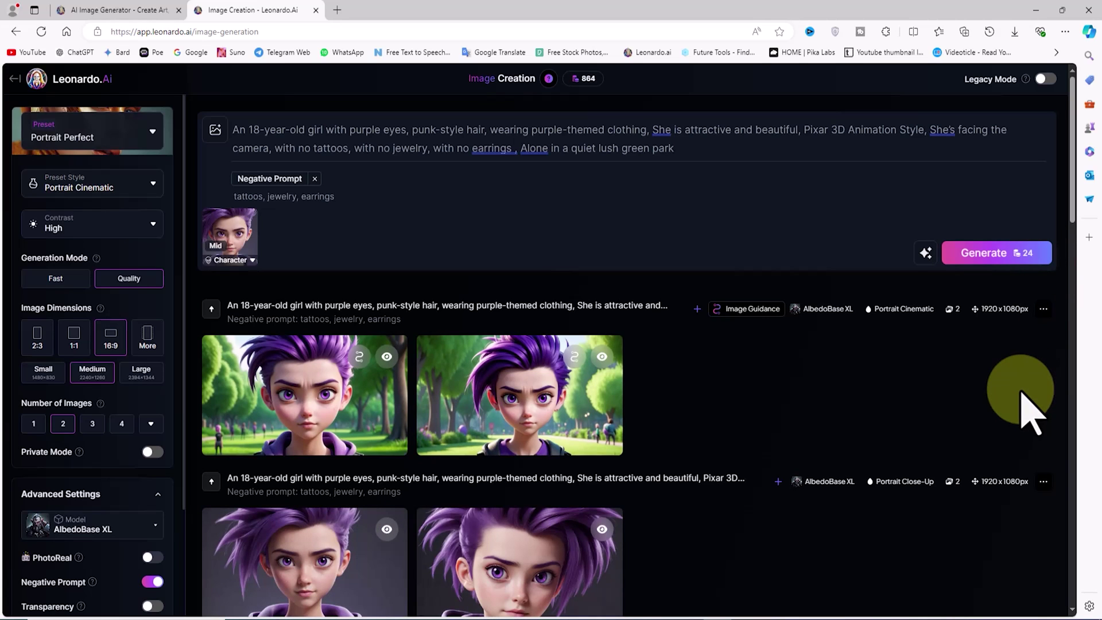
# Review both park portraits and the earlier close-up portrait full size
pyautogui.scroll(-2, 738, 399)
pyautogui.click(380, 297)
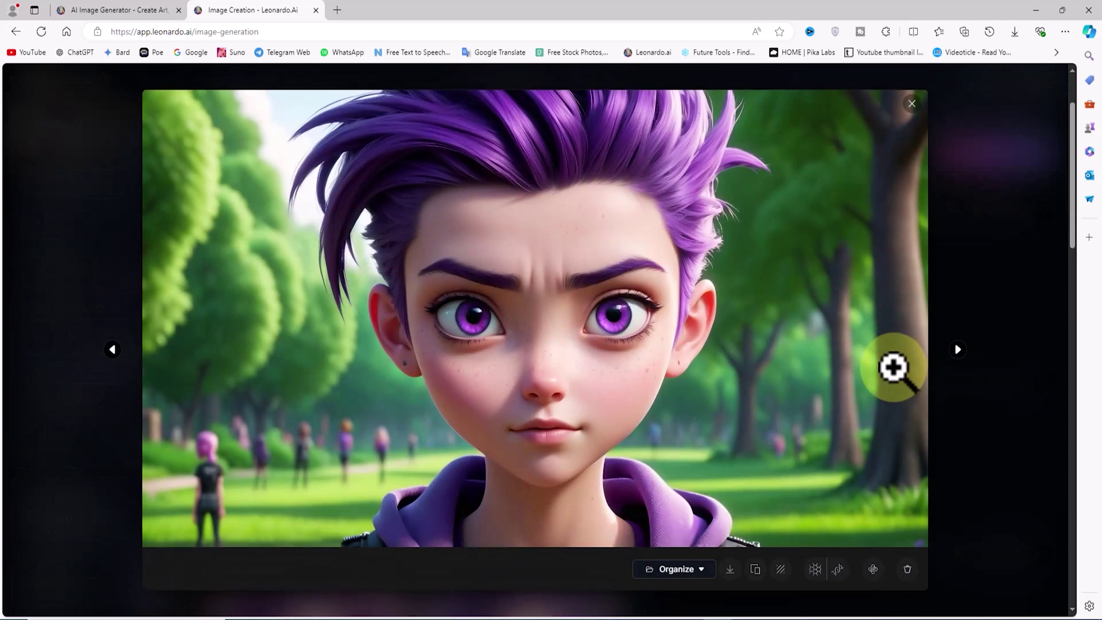
pyautogui.click(957, 348)
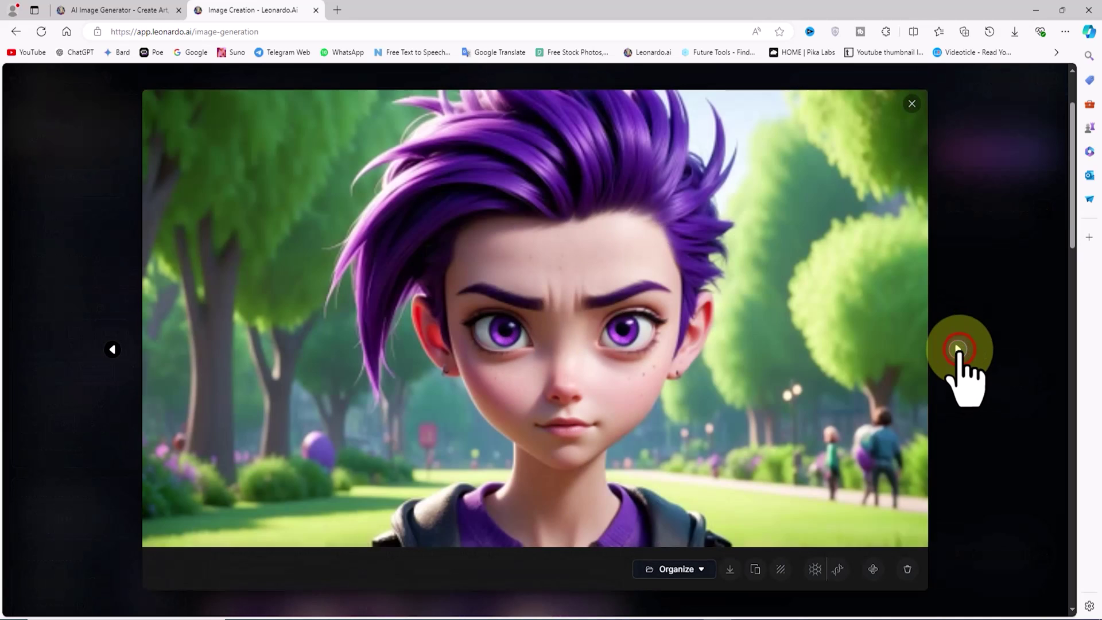
pyautogui.click(1009, 292)
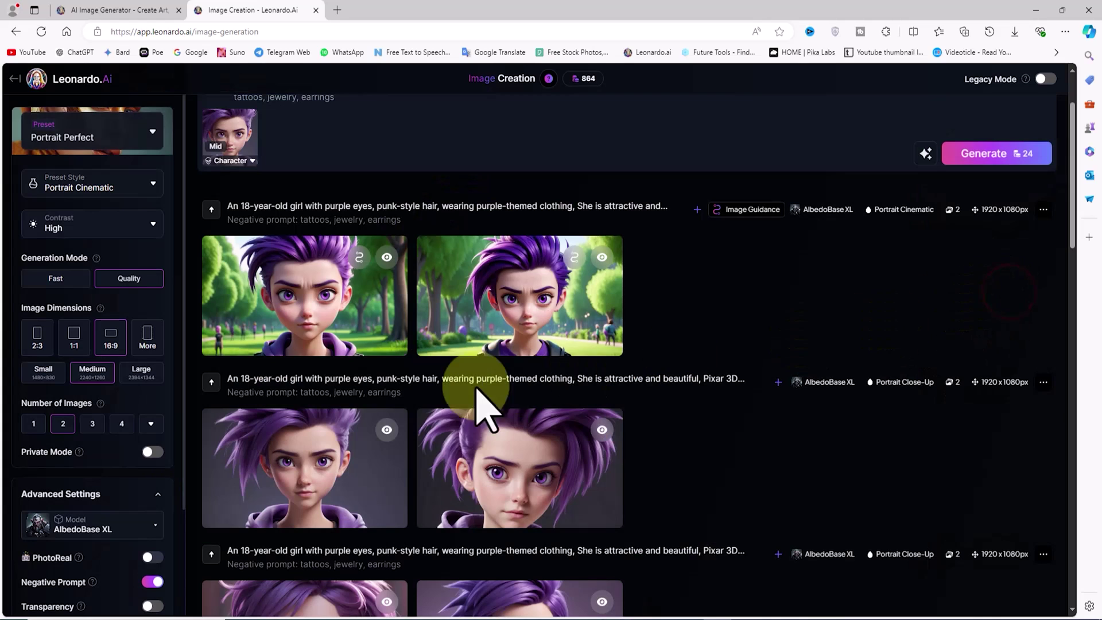
pyautogui.click(383, 462)
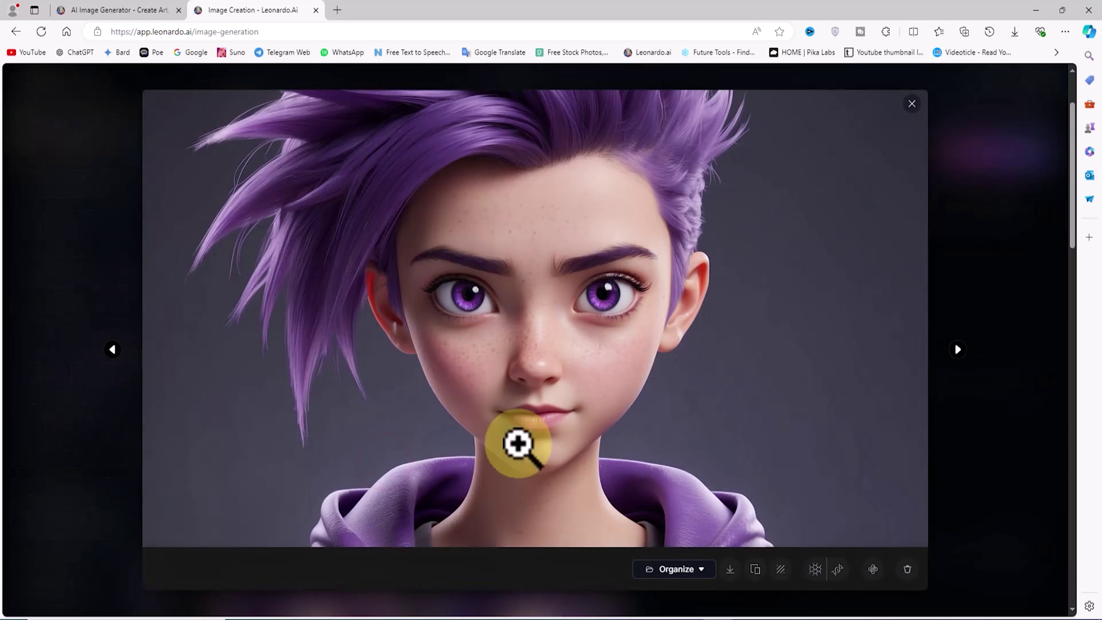
pyautogui.click(979, 279)
pyautogui.click(582, 282)
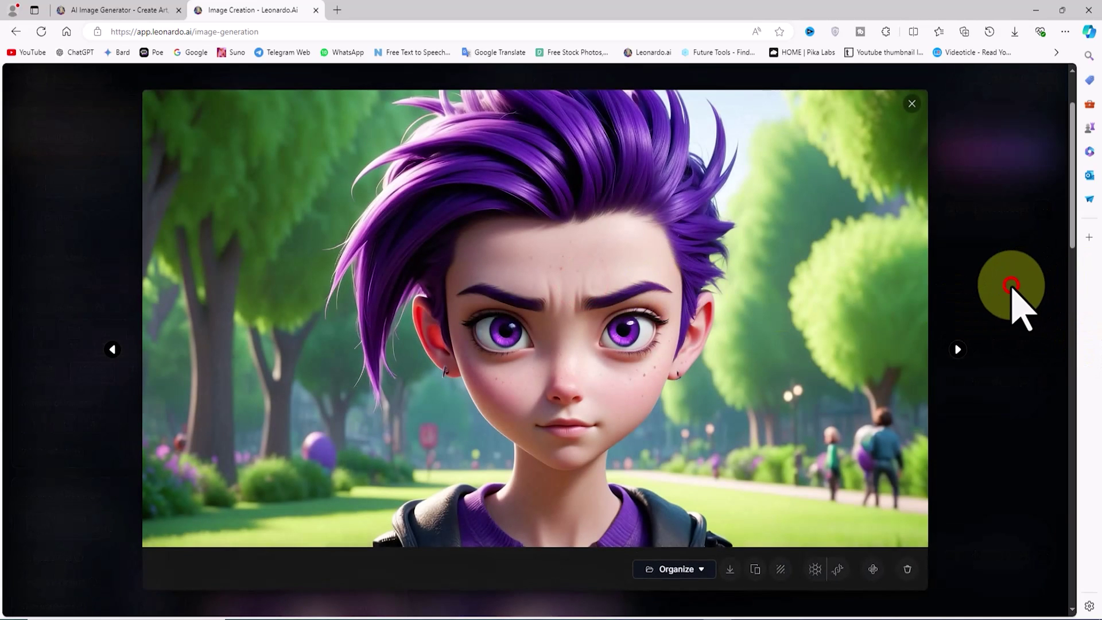
pyautogui.click(1011, 285)
pyautogui.scroll(2, 912, 350)
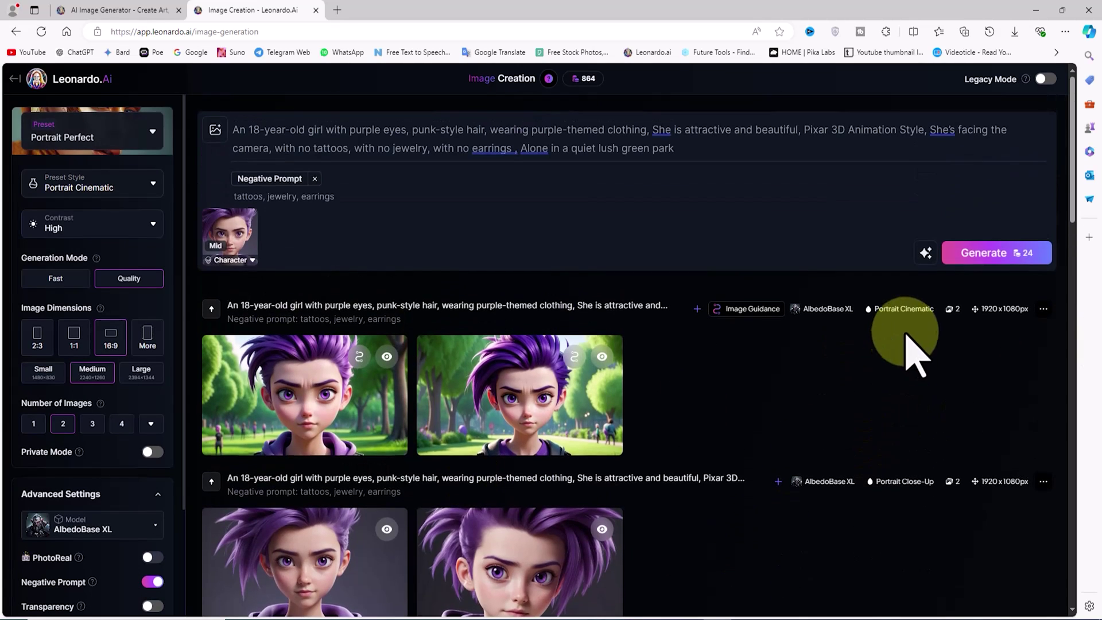
# Change the prompt ending to 'Sipping coffee in a cozy café' and generate
pyautogui.moveTo(521, 148); pyautogui.dragTo(709, 153)
pyautogui.write('Sipping coffee in a cozy café')
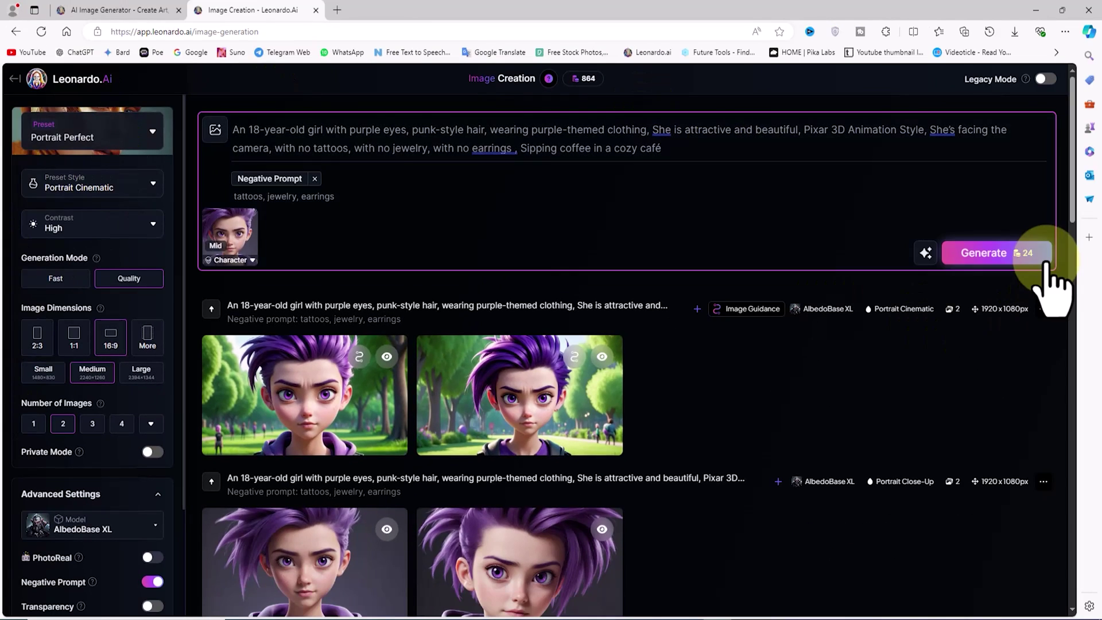
pyautogui.click(1046, 256)
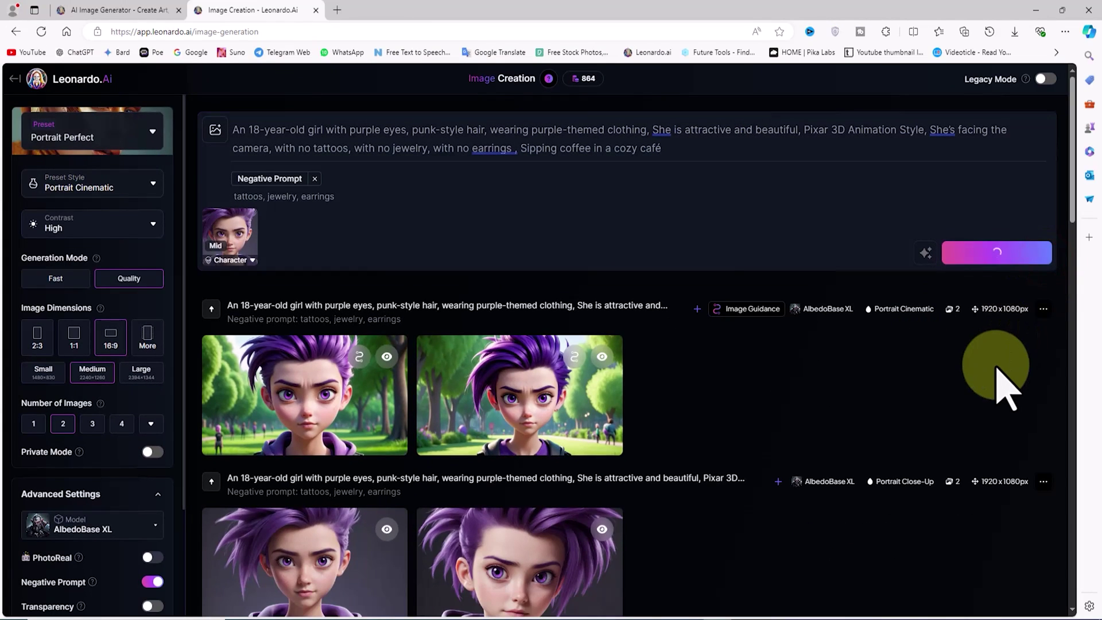
# Browse the new café images full size and zoom in on one
pyautogui.click(319, 370)
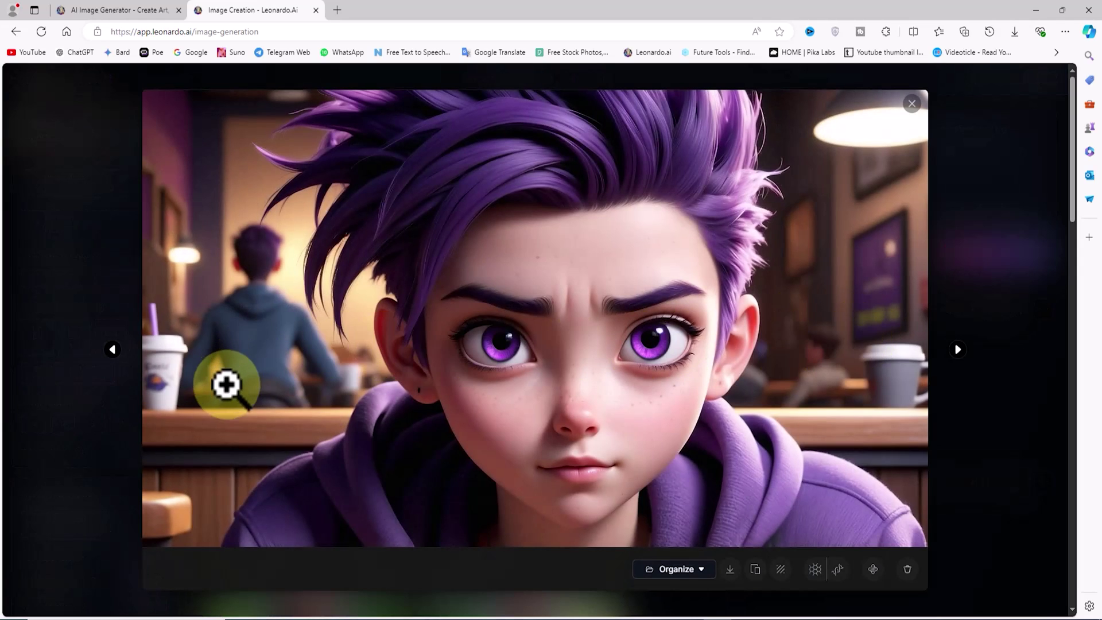
pyautogui.click(957, 350)
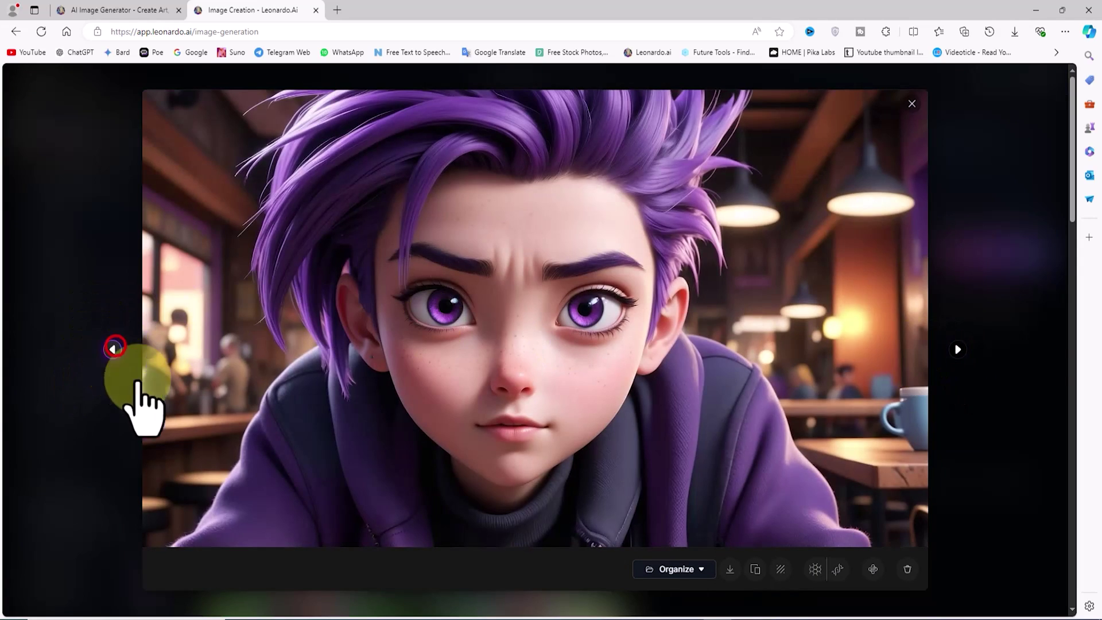
pyautogui.click(115, 347)
pyautogui.click(720, 422)
pyautogui.click(740, 405)
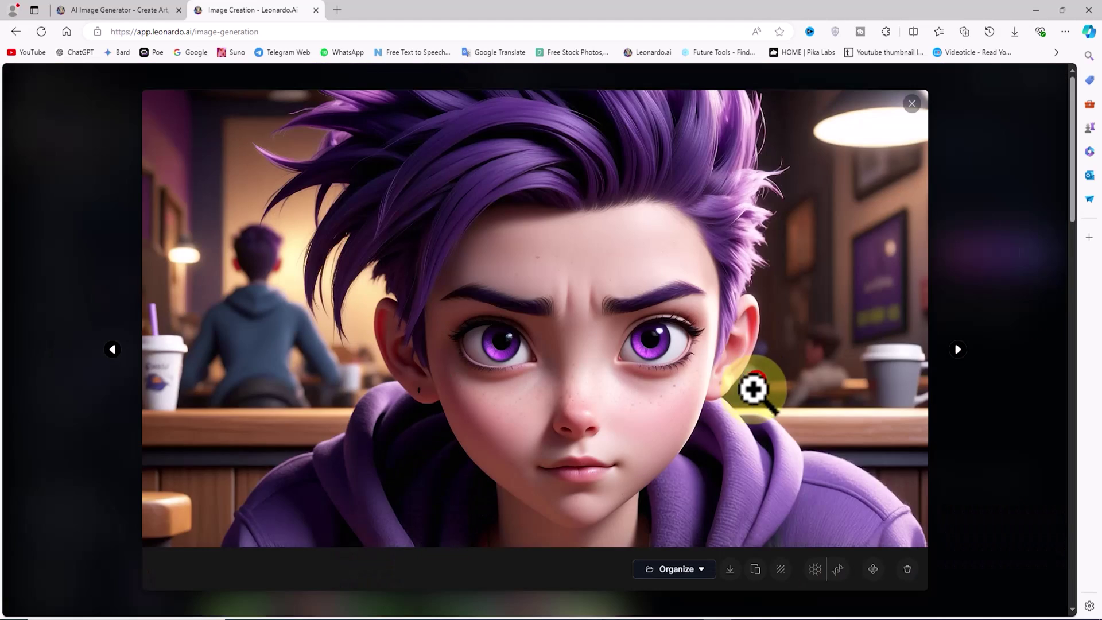
pyautogui.click(1002, 198)
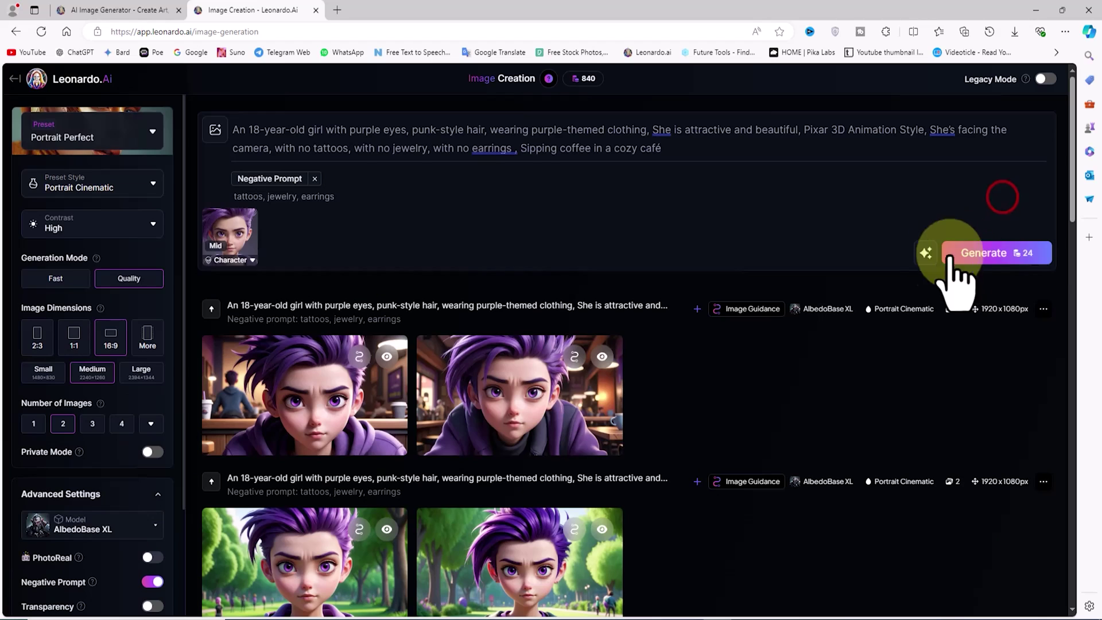
# Compare park and café images, then zoom in on the girl's face in a newer café image
pyautogui.scroll(-3, 763, 413)
pyautogui.scroll(2, 766, 401)
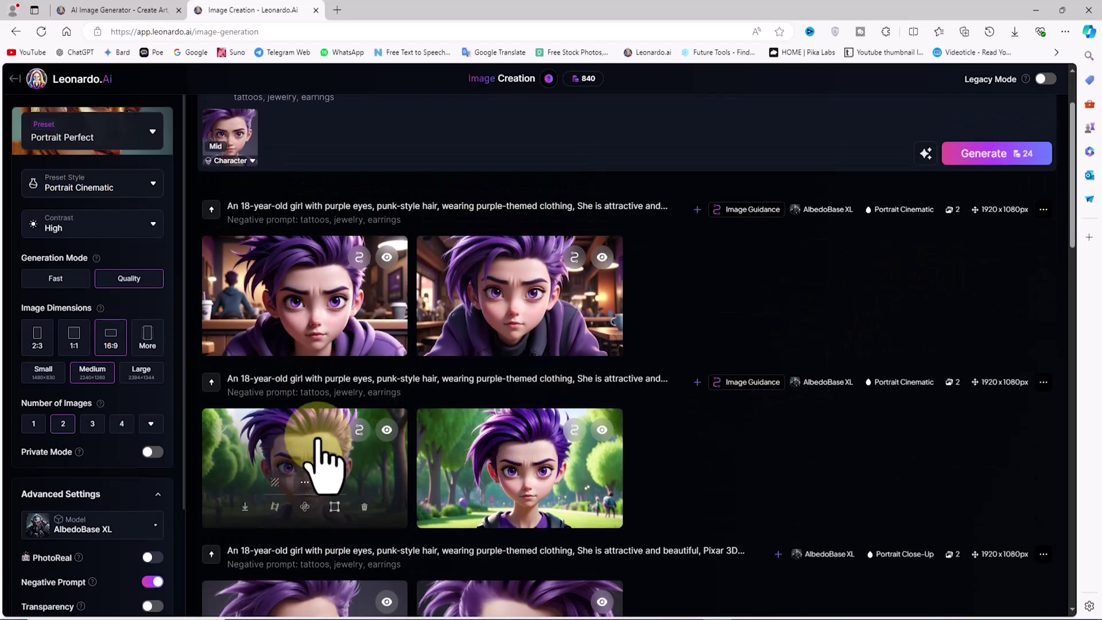
pyautogui.click(328, 436)
pyautogui.click(1000, 270)
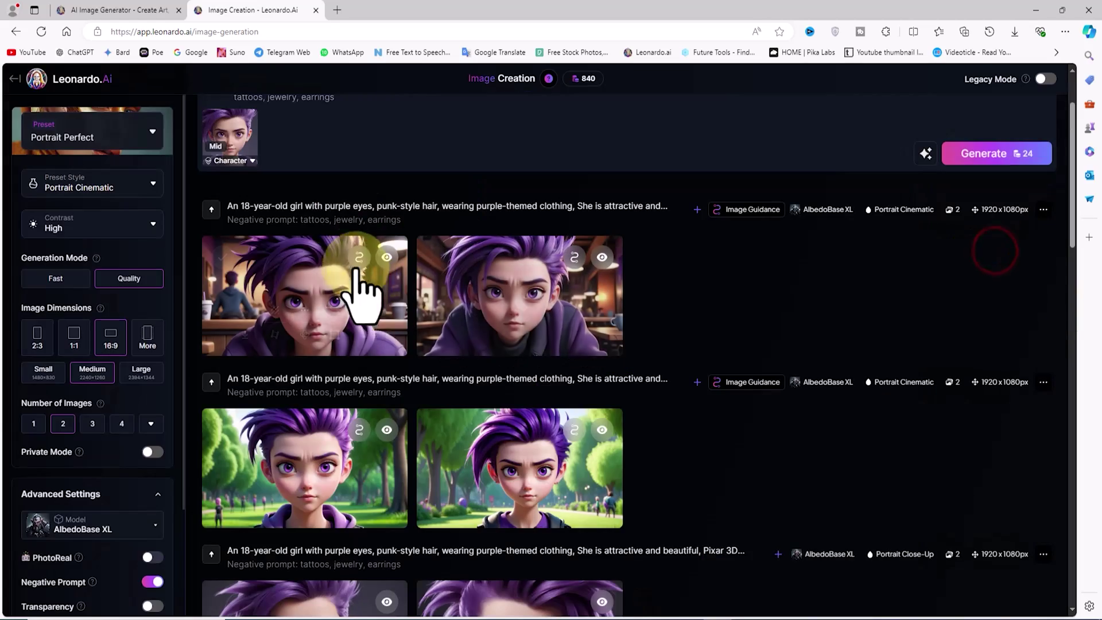
pyautogui.click(323, 259)
pyautogui.click(996, 238)
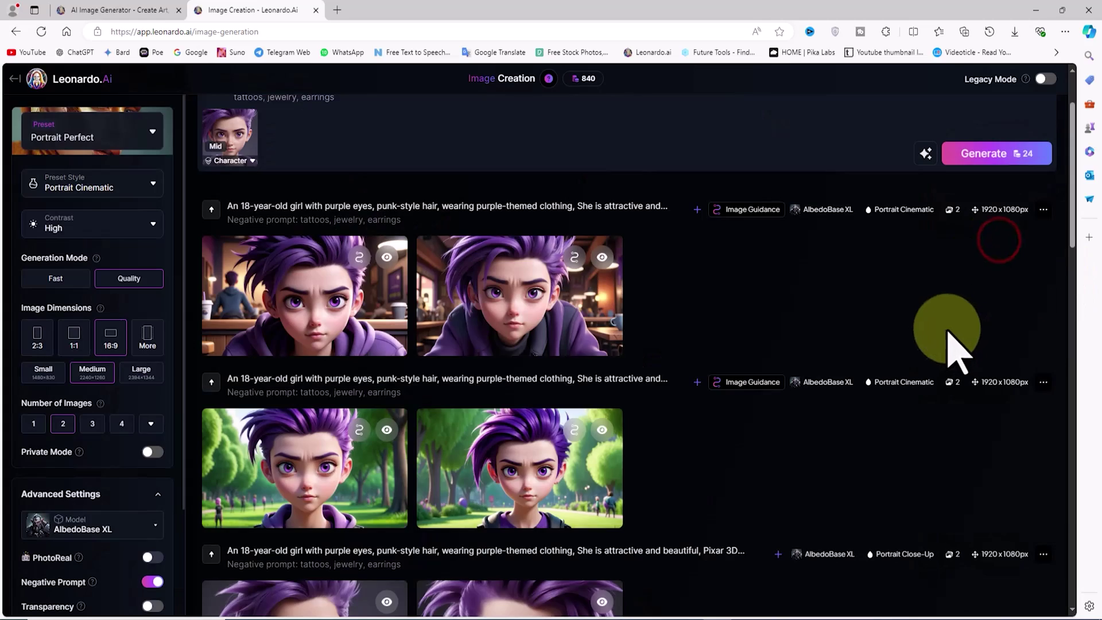
pyautogui.scroll(2, 930, 347)
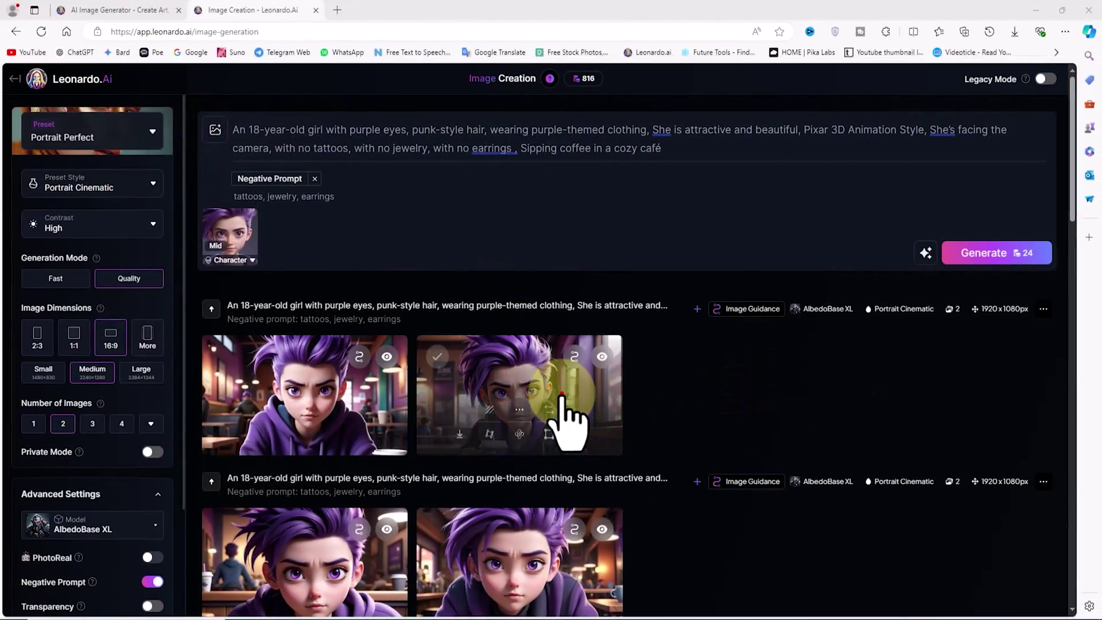
pyautogui.click(565, 404)
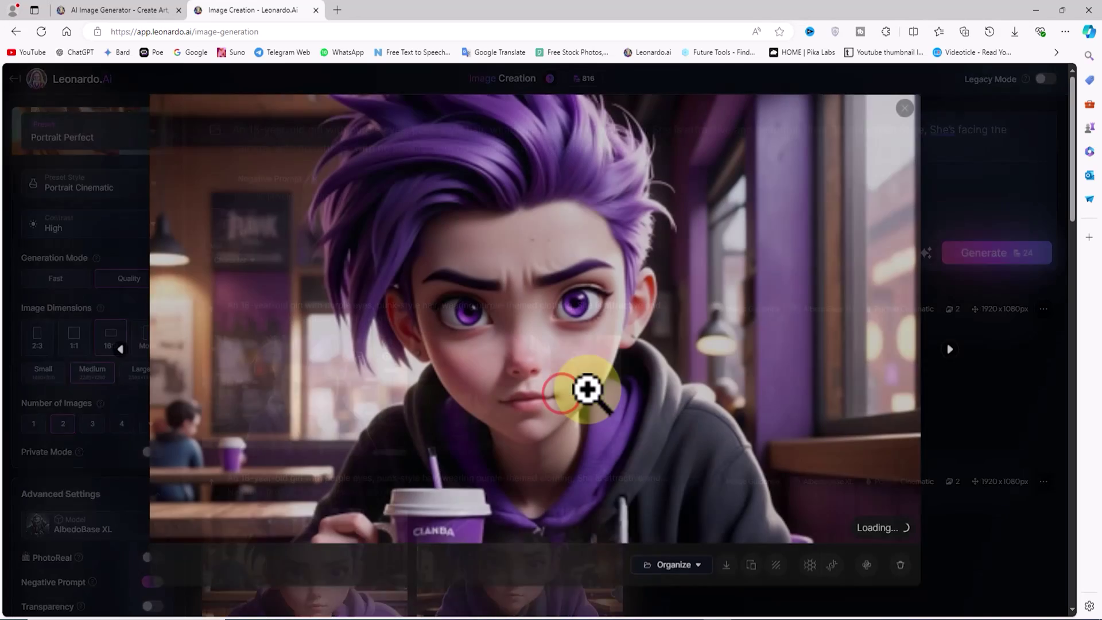
pyautogui.click(610, 305)
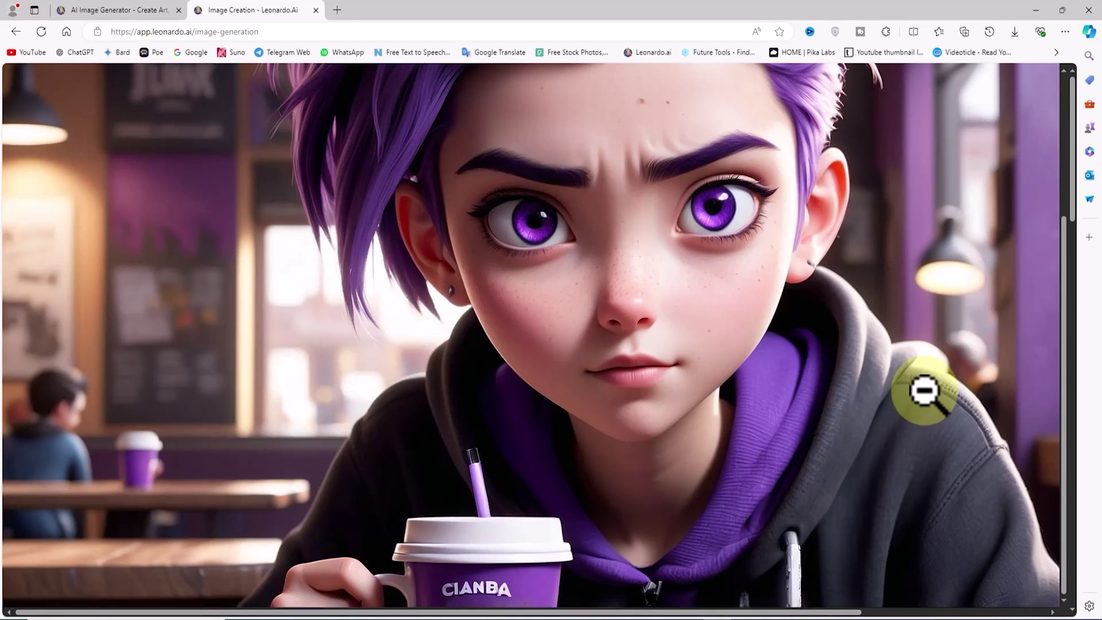
pyautogui.click(921, 389)
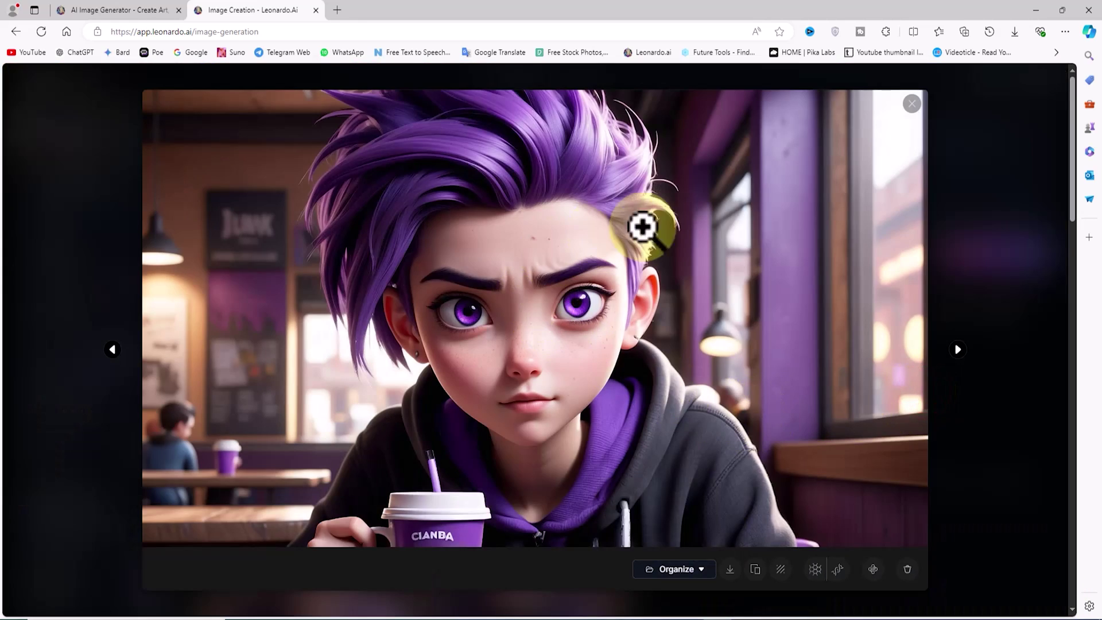
pyautogui.click(963, 248)
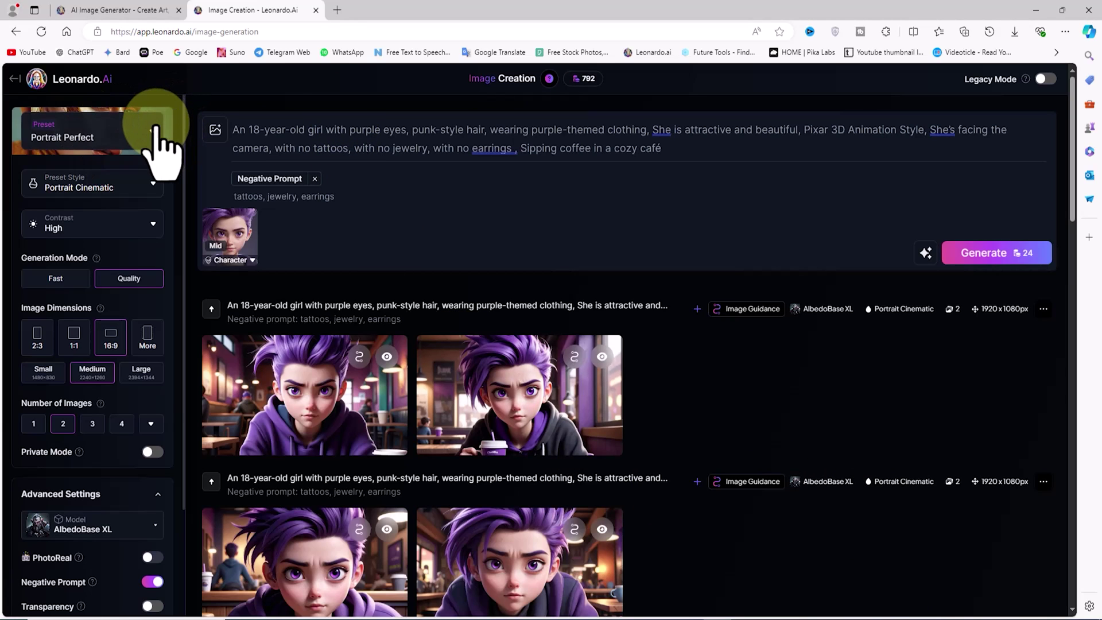
# Switch the preset to Cinematic Kino with Cinematic preset style
pyautogui.click(154, 123)
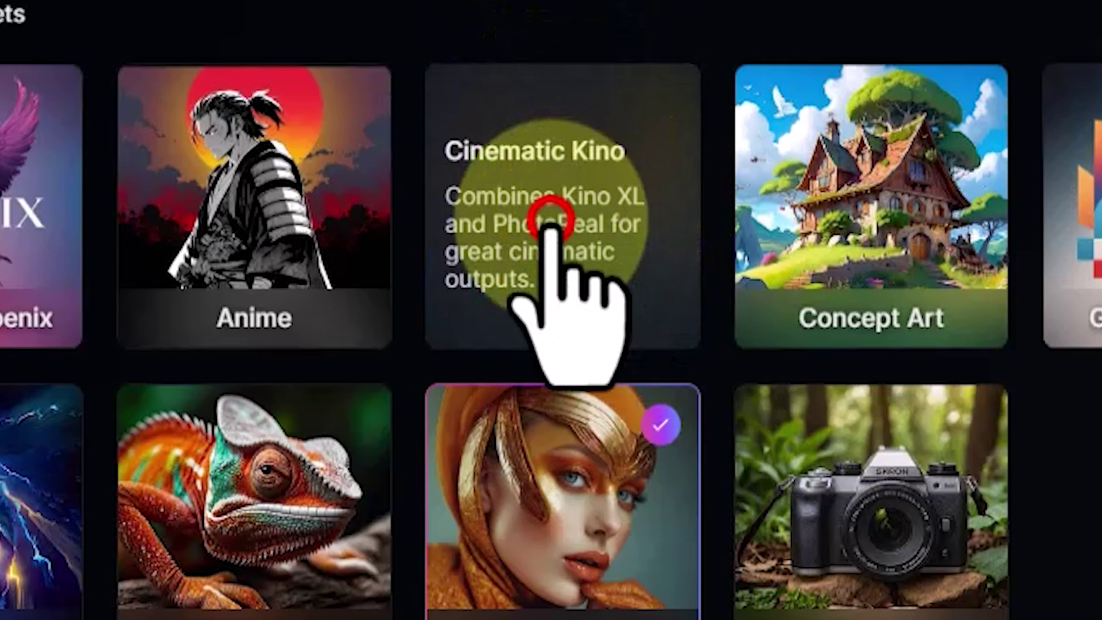
pyautogui.click(452, 211)
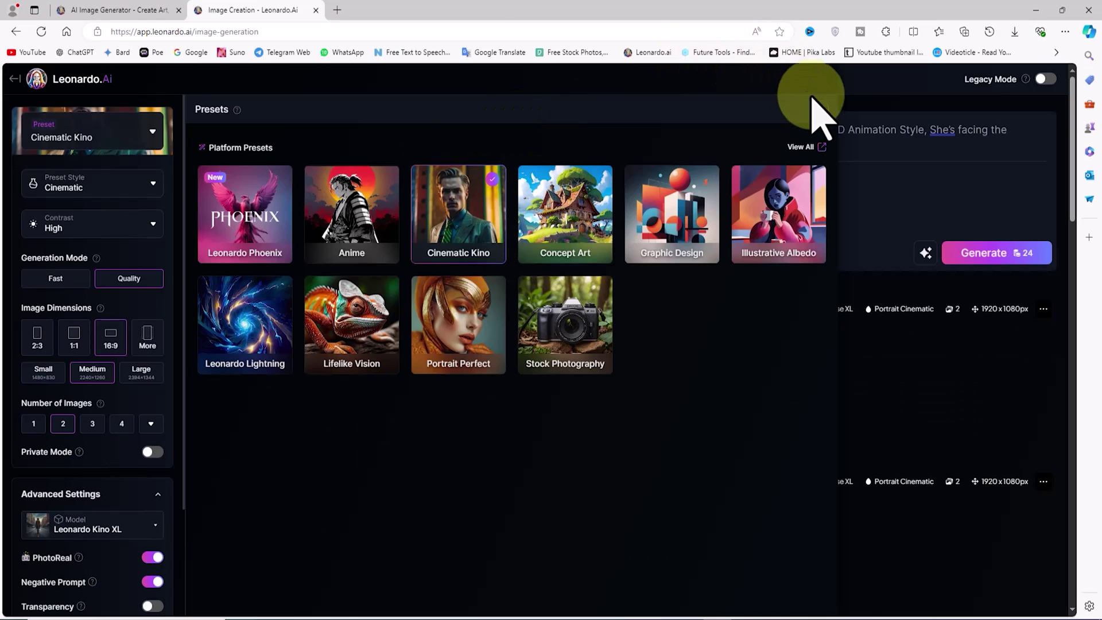
pyautogui.click(817, 108)
pyautogui.click(150, 183)
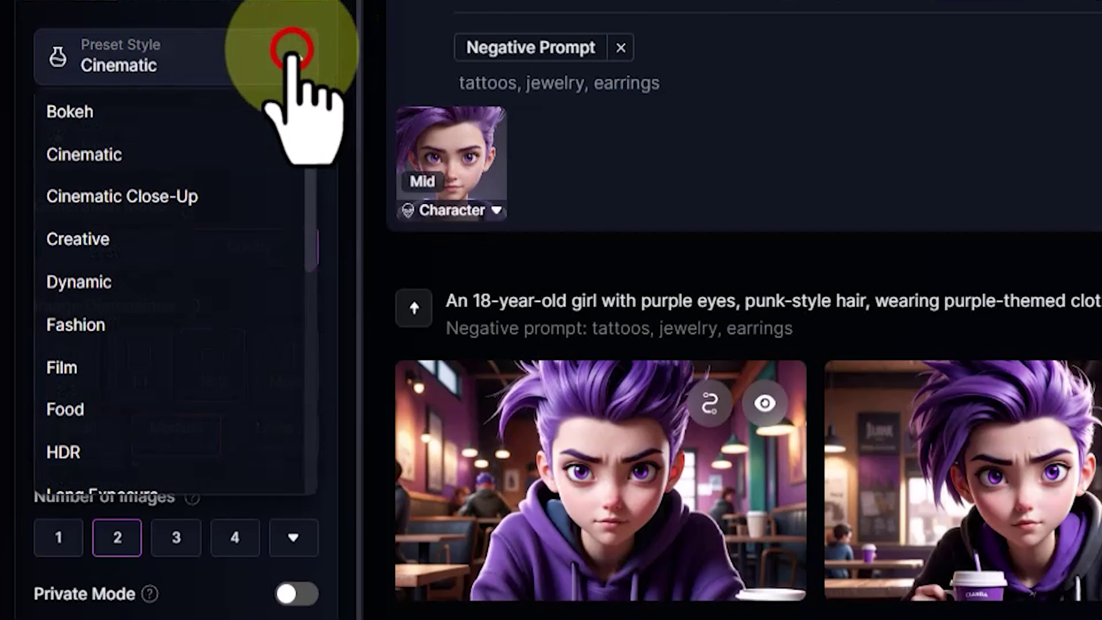
pyautogui.click(204, 146)
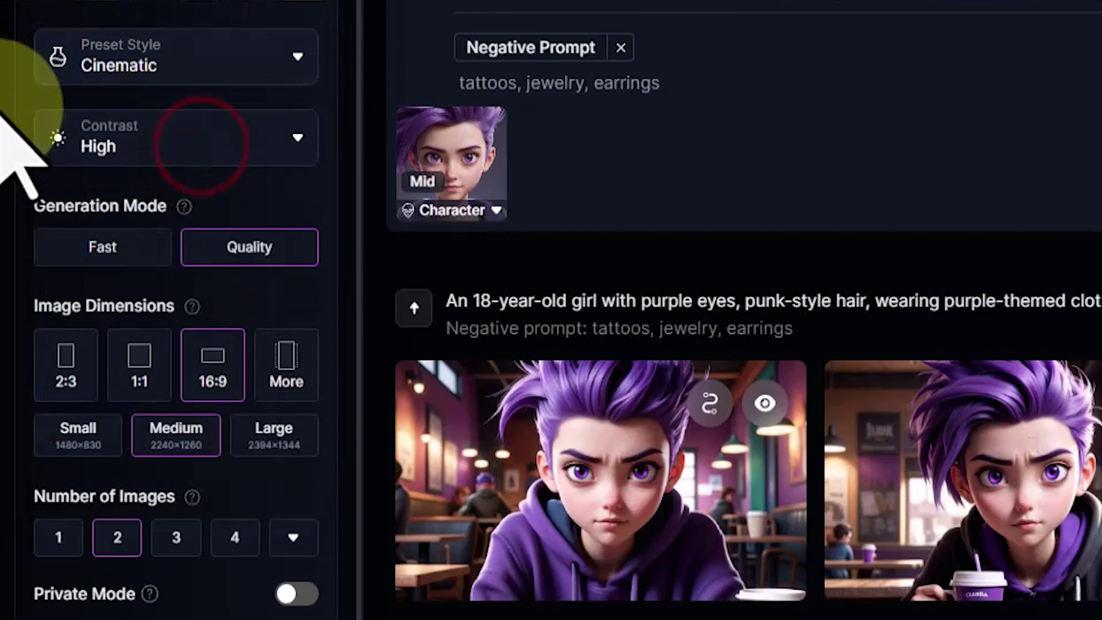
# Turn off PhotoReal, select AlbedoBase XL, and prefix the prompt with 'Full Body ,'
pyautogui.scroll(-2, 17, 293)
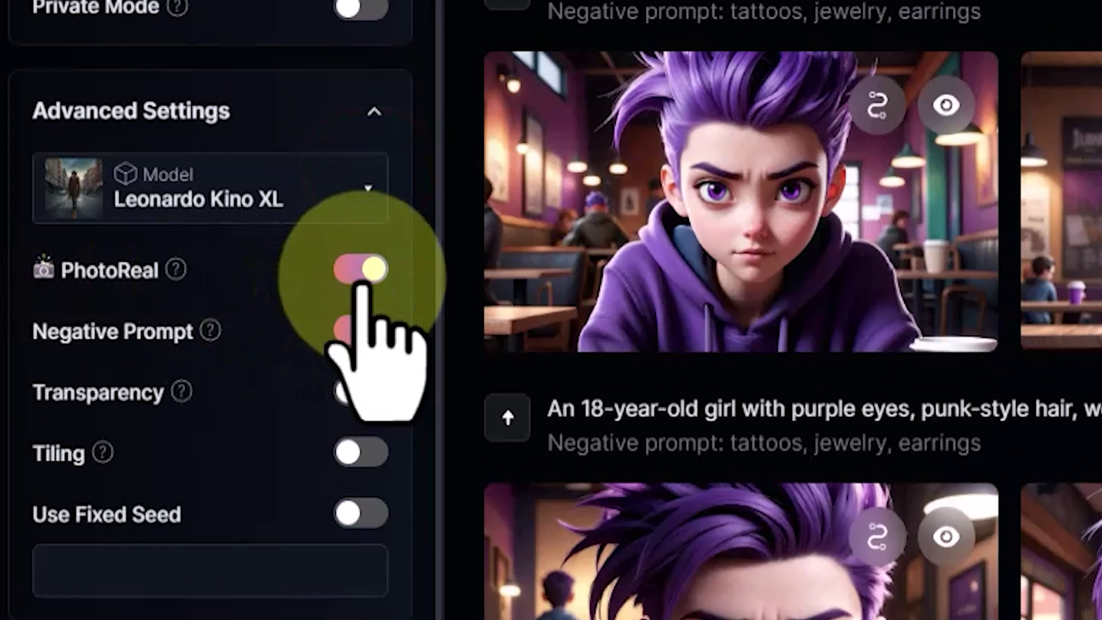
pyautogui.click(150, 422)
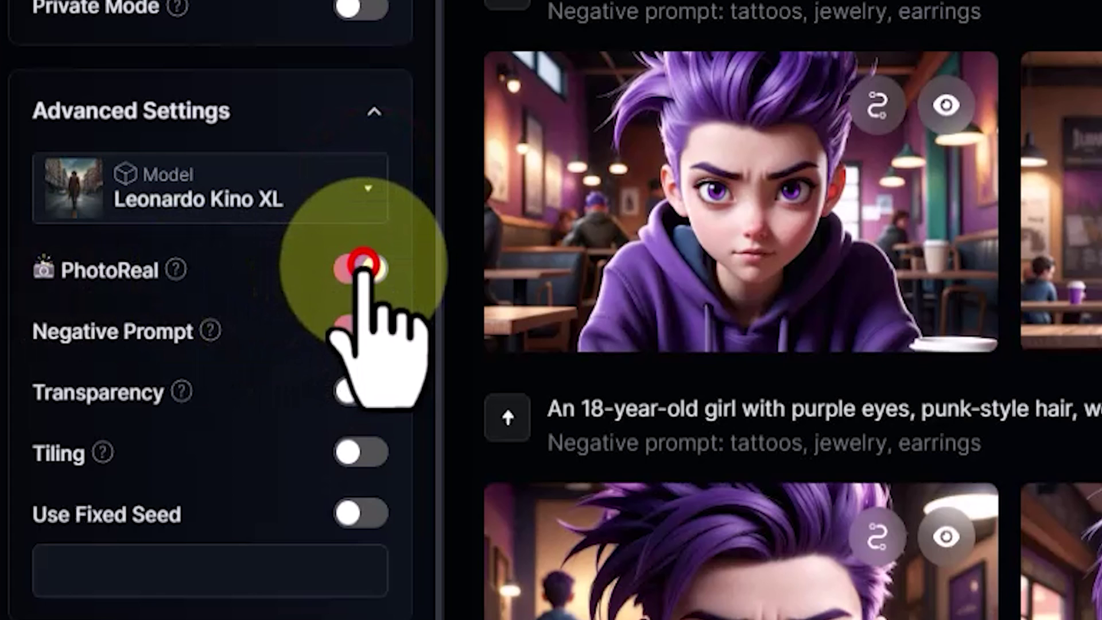
pyautogui.click(344, 171)
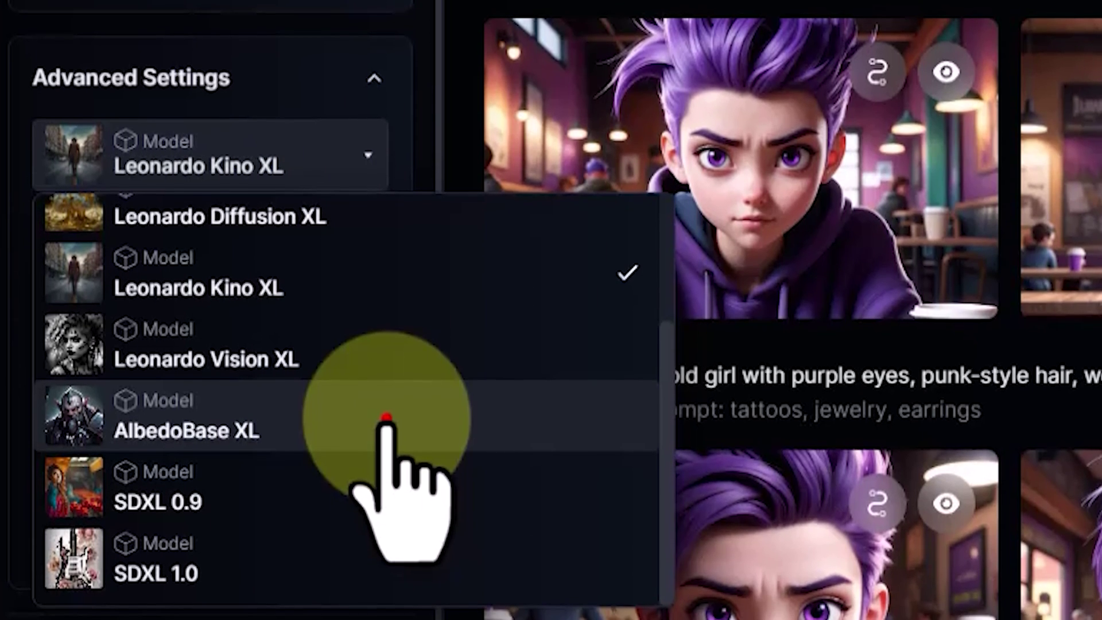
pyautogui.click(386, 419)
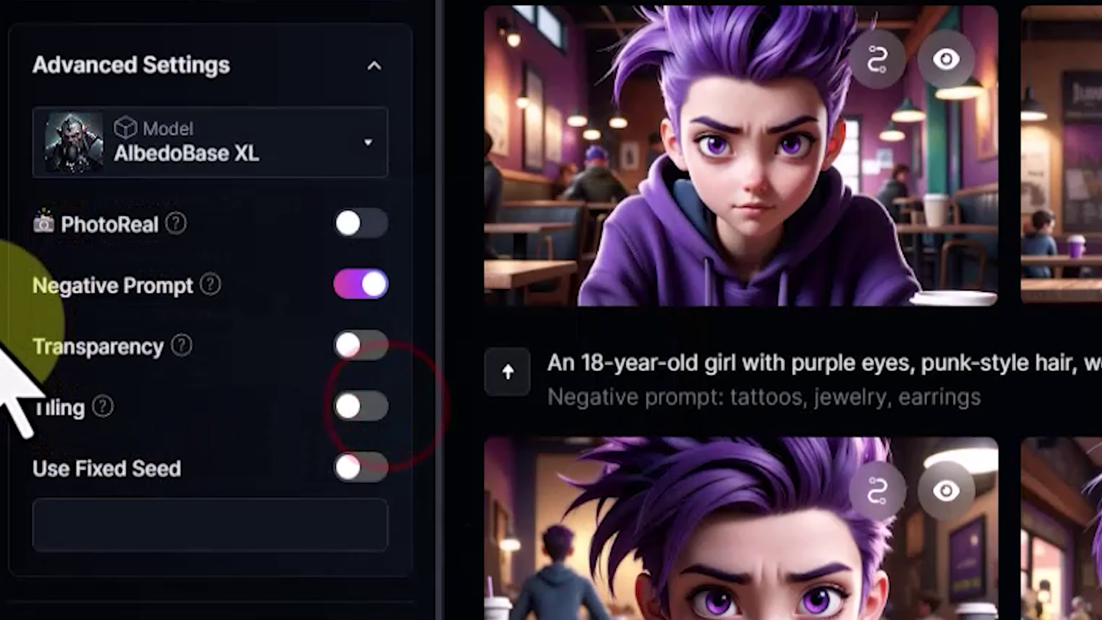
pyautogui.write('Full Body ,')
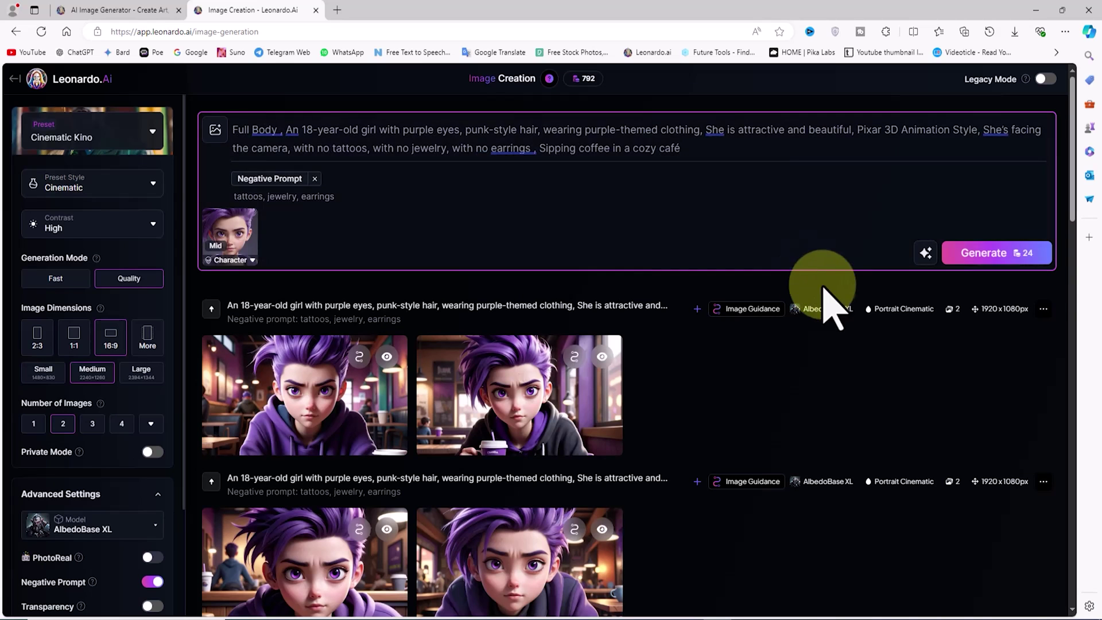
# Generate the full-body café pair, inspect both images zoomed, then select the 'Full Body' prefix
pyautogui.click(1040, 254)
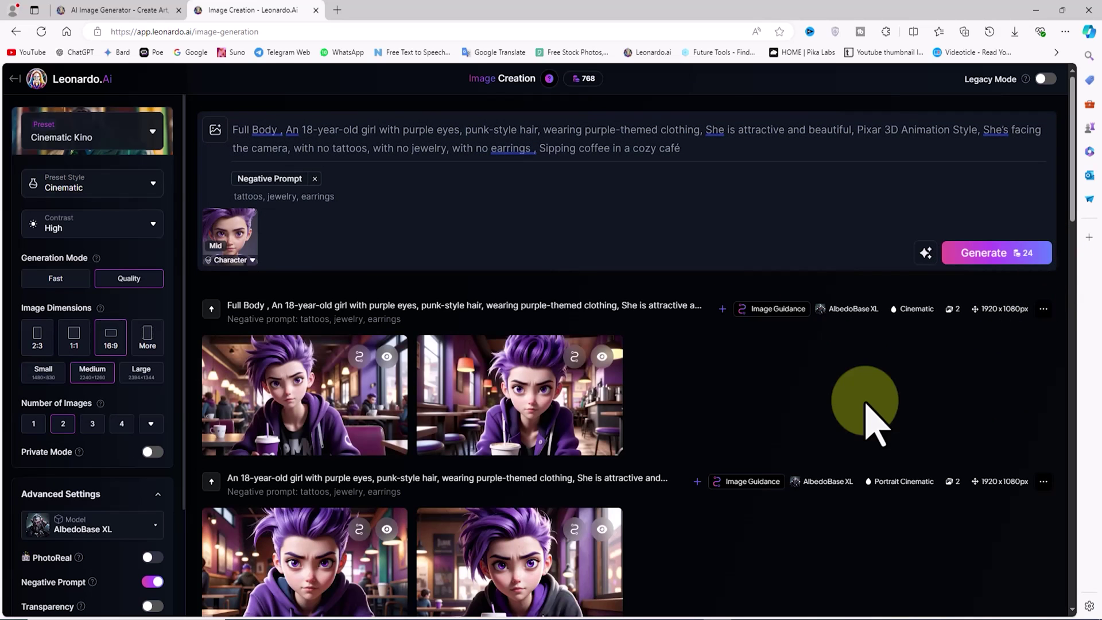
pyautogui.click(475, 413)
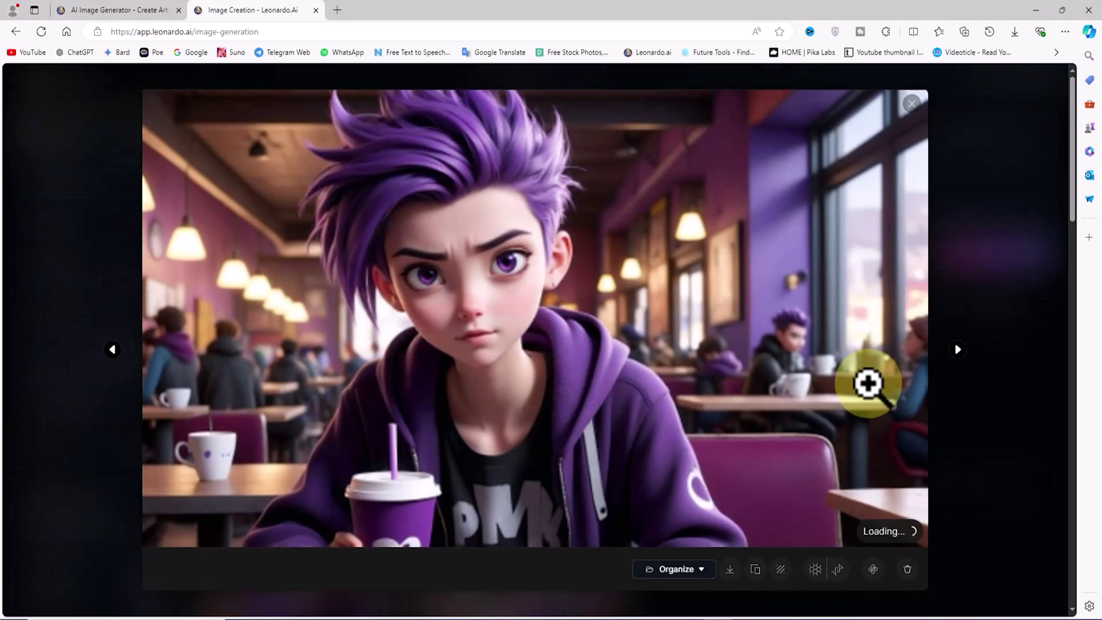
pyautogui.click(532, 306)
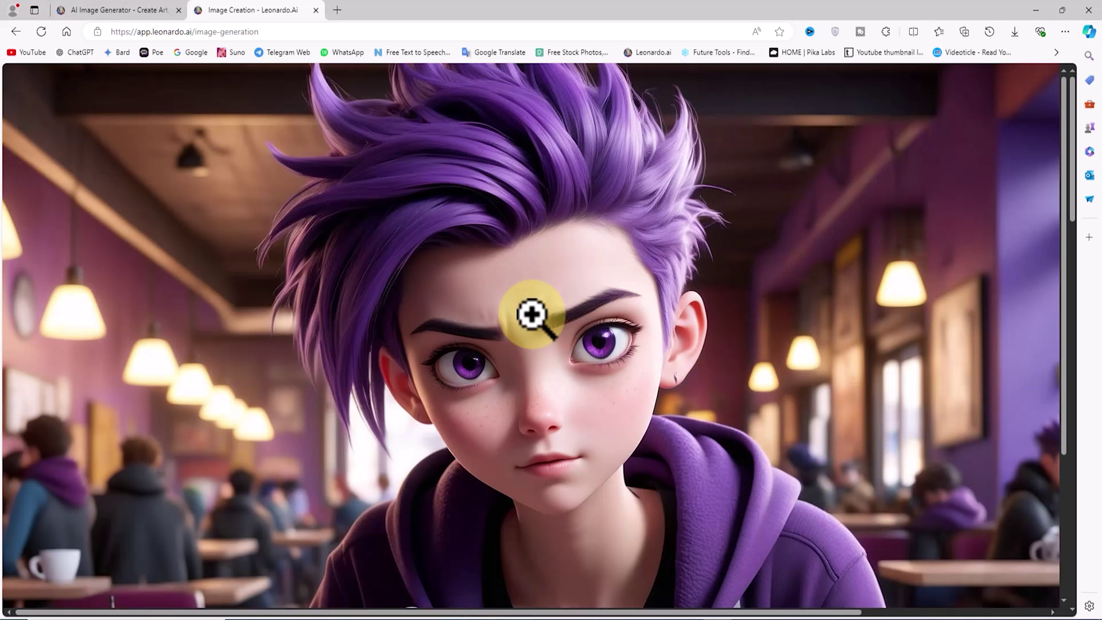
pyautogui.click(602, 323)
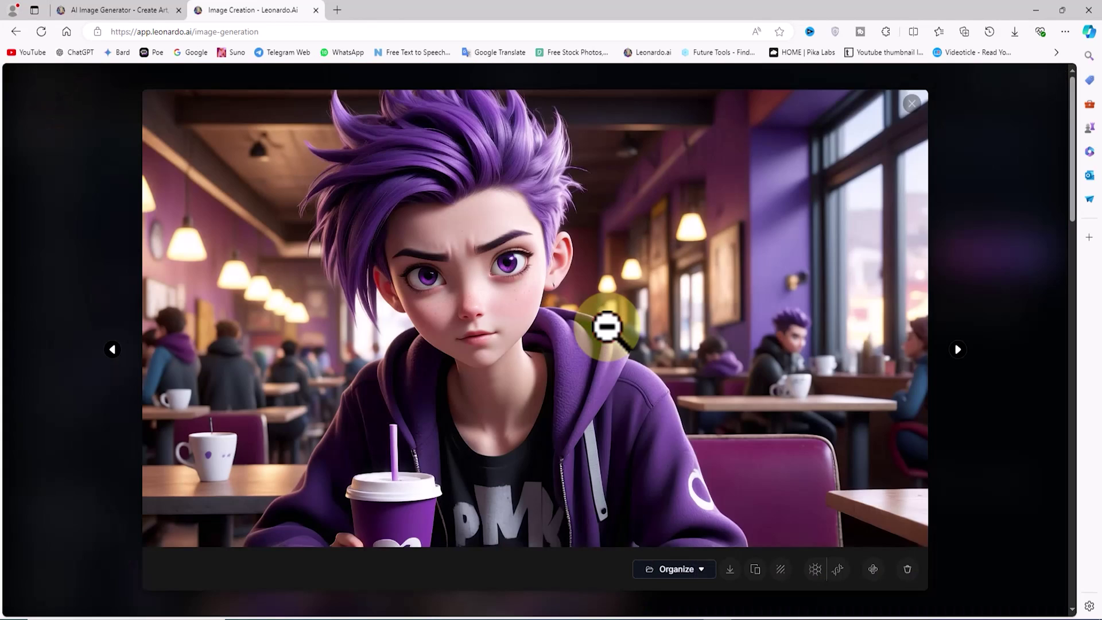
pyautogui.click(958, 350)
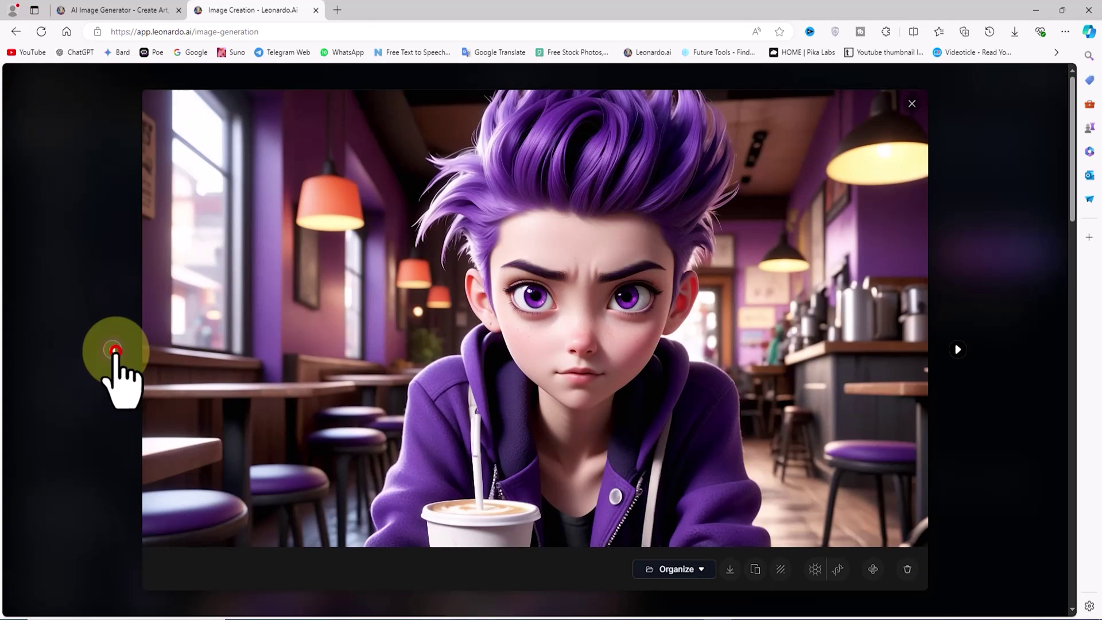
pyautogui.click(113, 350)
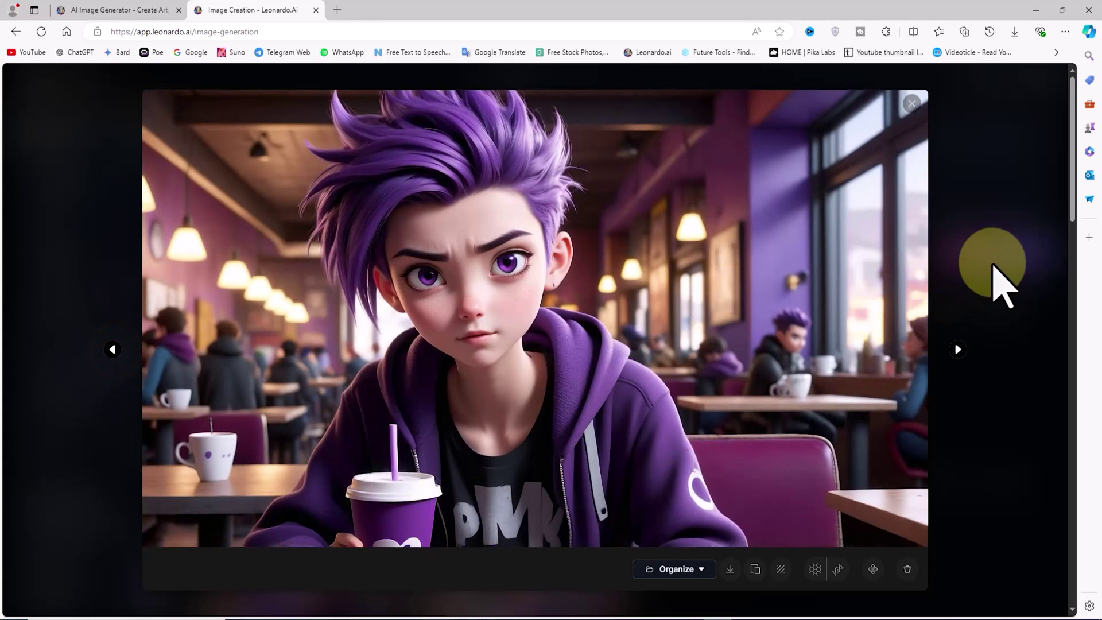
pyautogui.click(992, 265)
pyautogui.moveTo(286, 128); pyautogui.dragTo(189, 131)
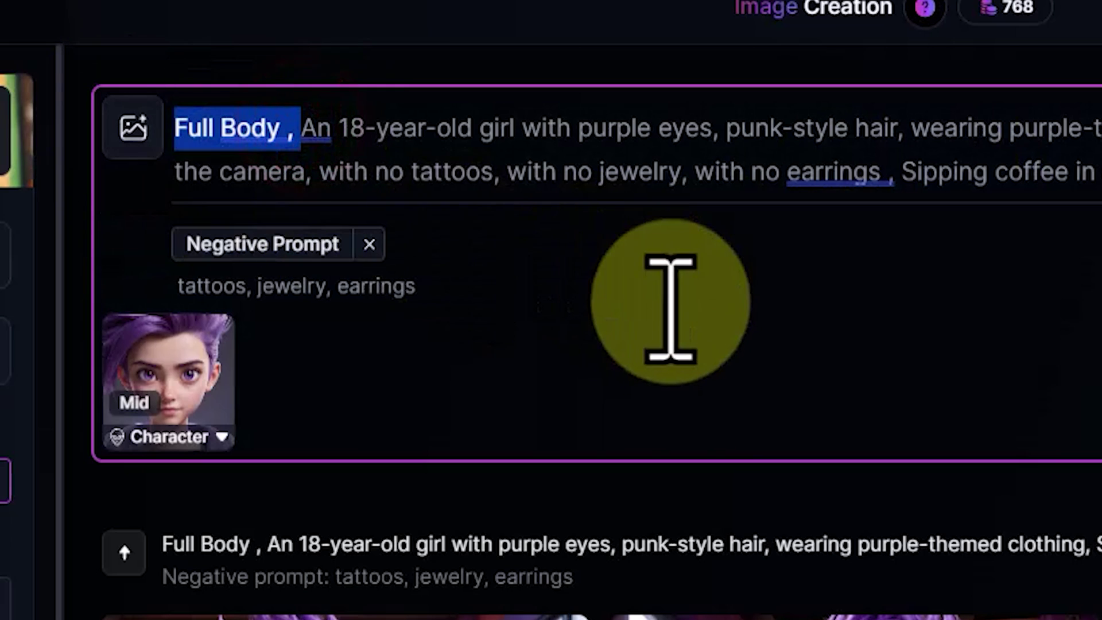
# Replace the prompt's scene with 'Driving inside a BMW', generate, and open the second result
pyautogui.press('BackSpace')
pyautogui.moveTo(857, 171); pyautogui.dragTo(1101, 190)
pyautogui.press('BackSpace')
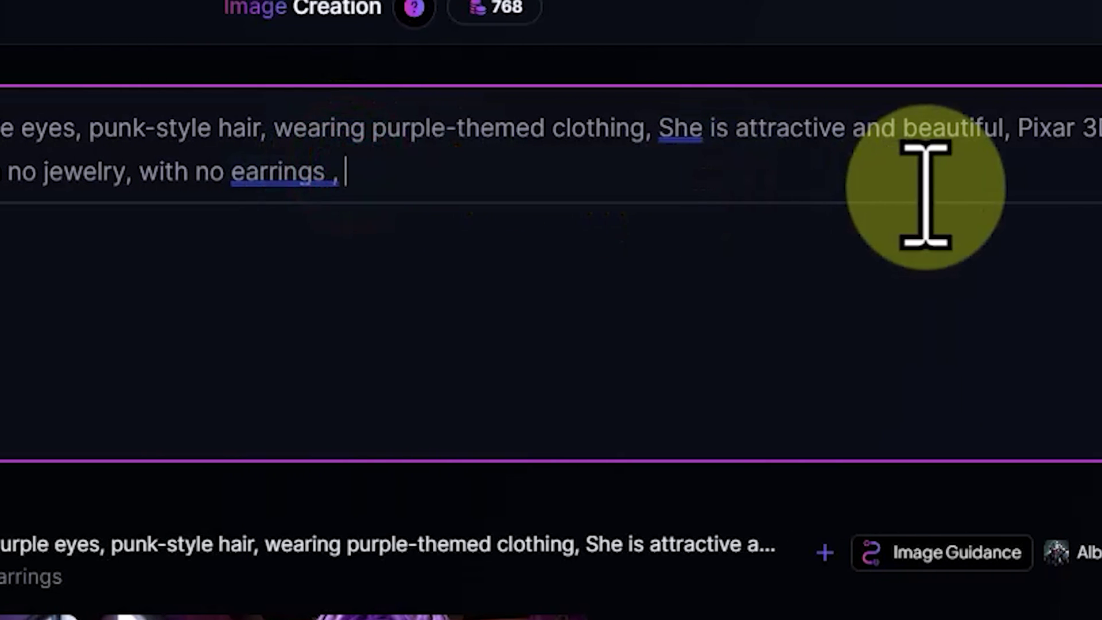
pyautogui.write('Driving inside a BMW')
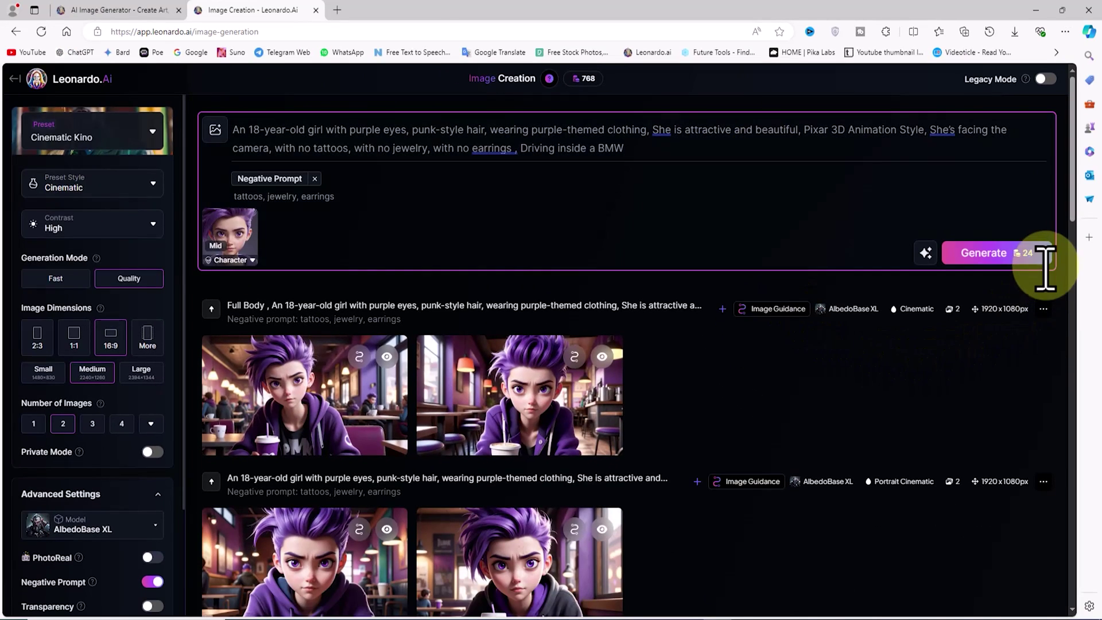
pyautogui.click(1036, 259)
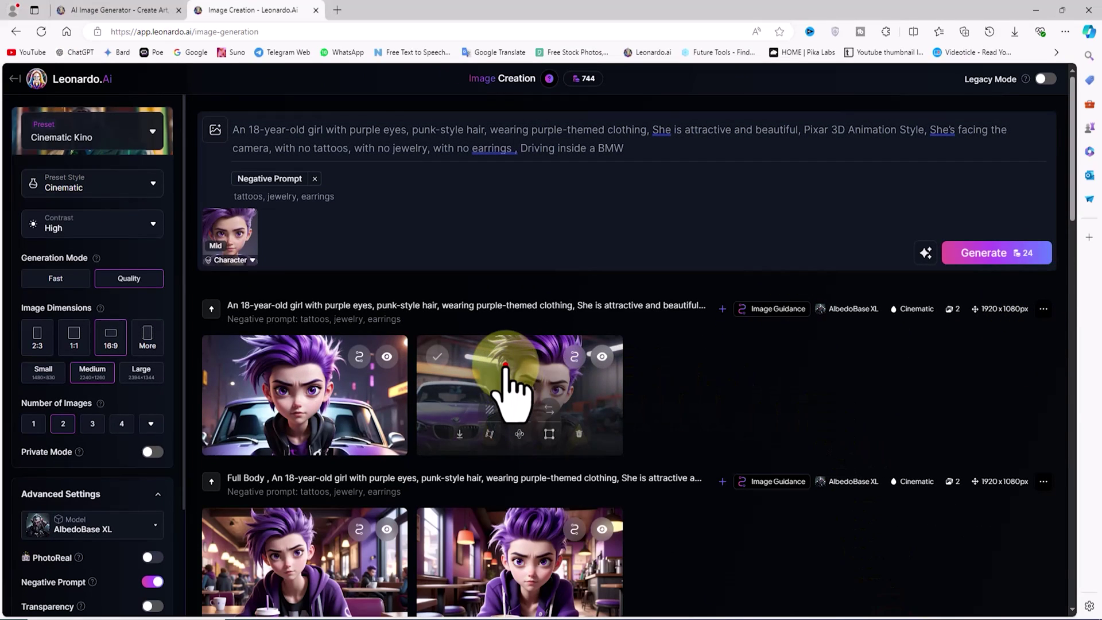
pyautogui.click(505, 366)
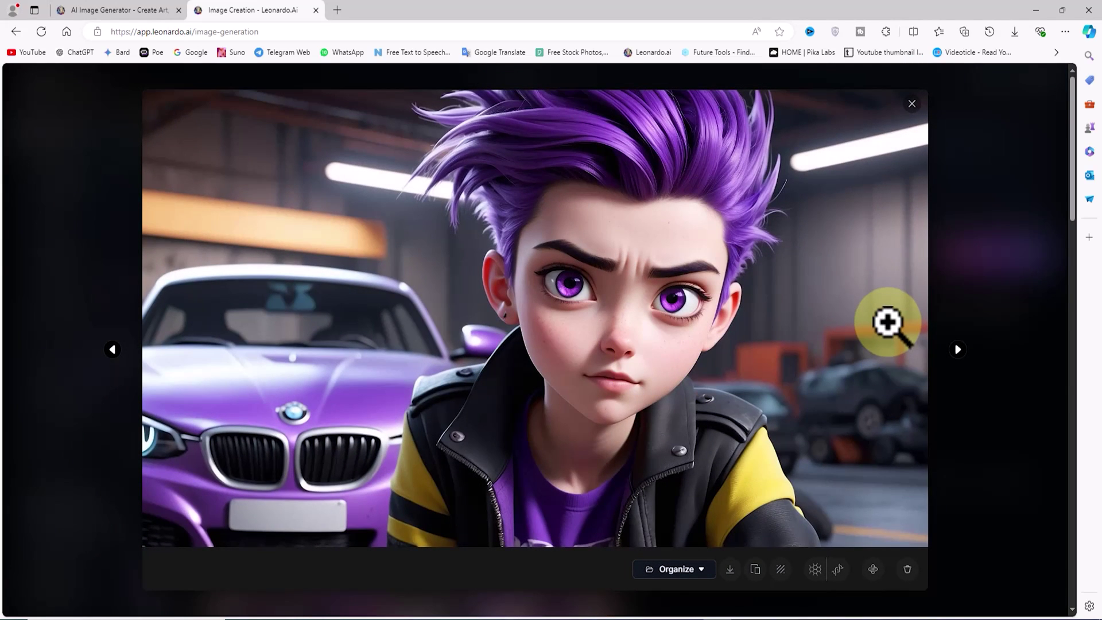
# Compare the car images in the lightbox, then zoom into the garage BMW image and back out
pyautogui.click(114, 347)
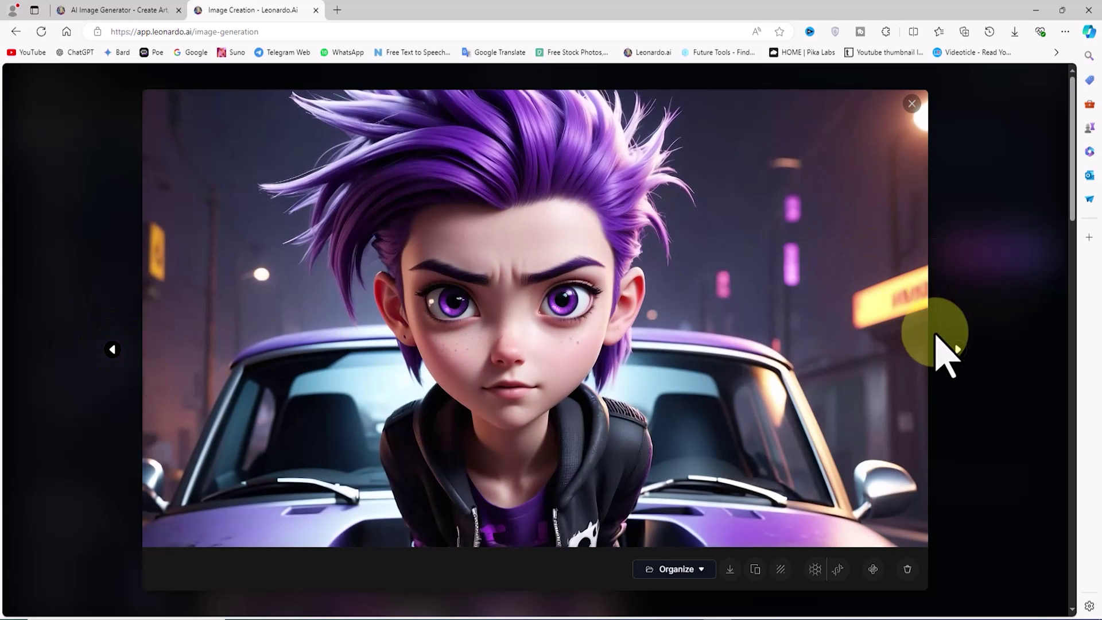
pyautogui.click(957, 348)
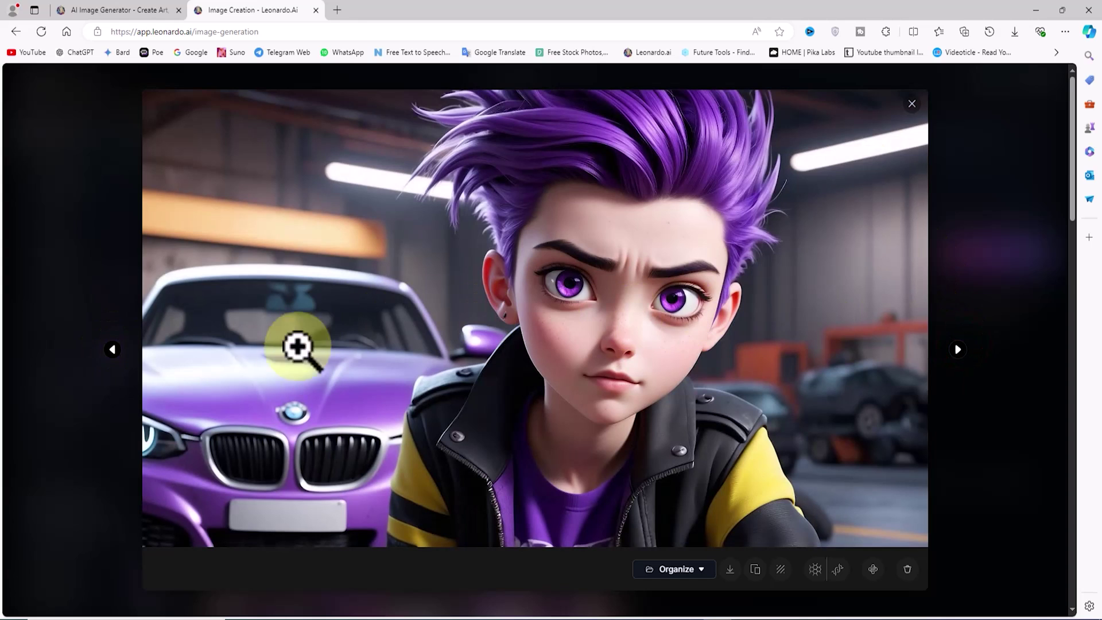
pyautogui.click(302, 420)
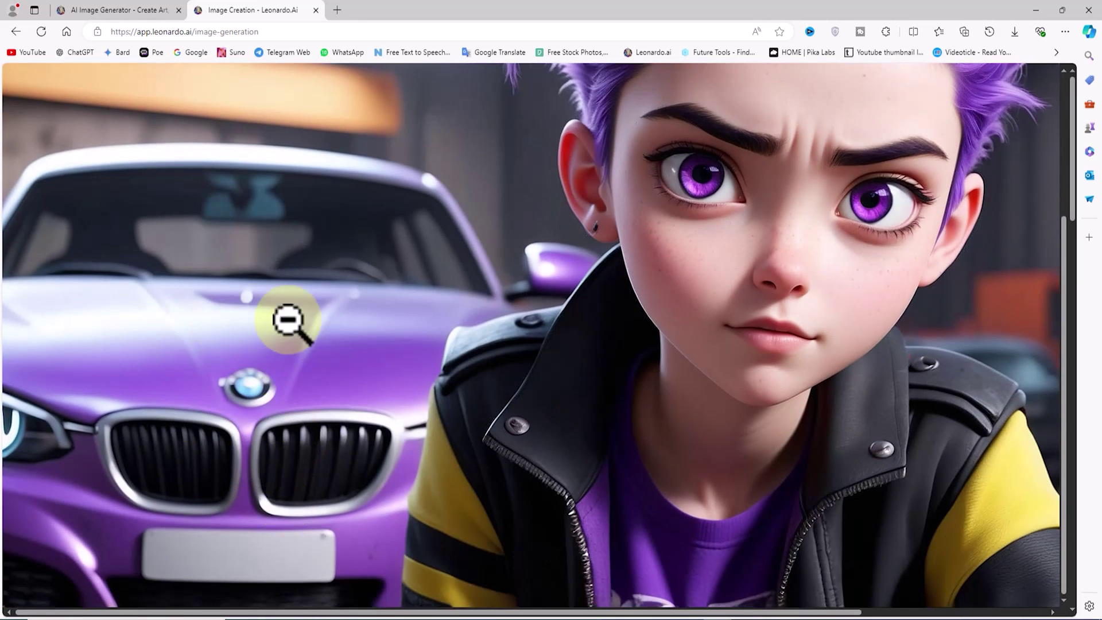
pyautogui.click(334, 325)
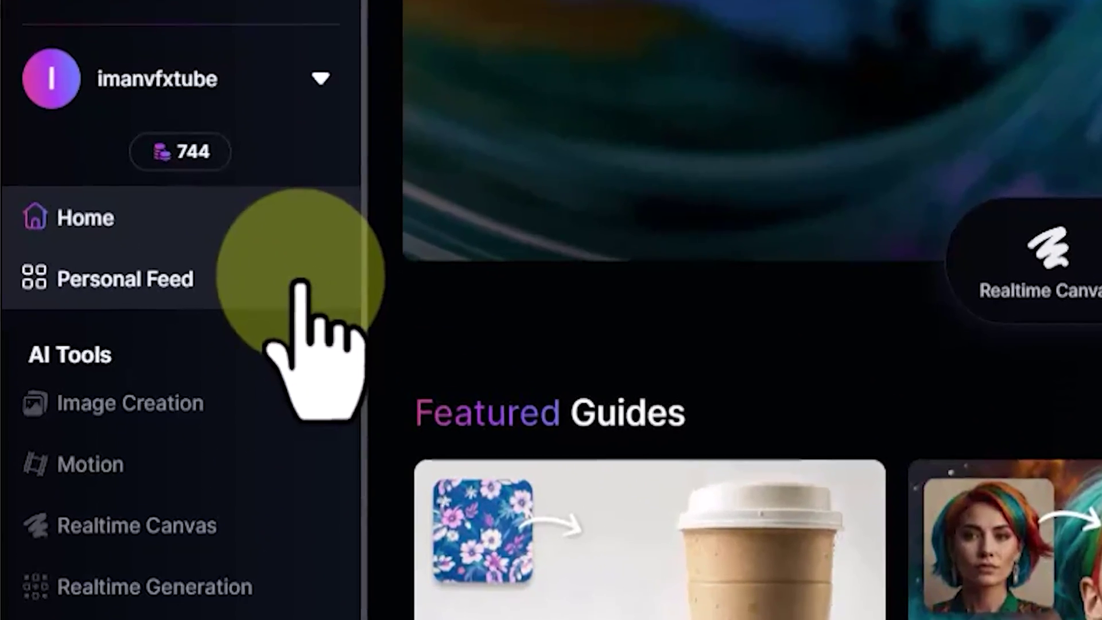
# Open the garage BMW image from the Personal Feed and bring up its Image2Motion settings
pyautogui.click(234, 253)
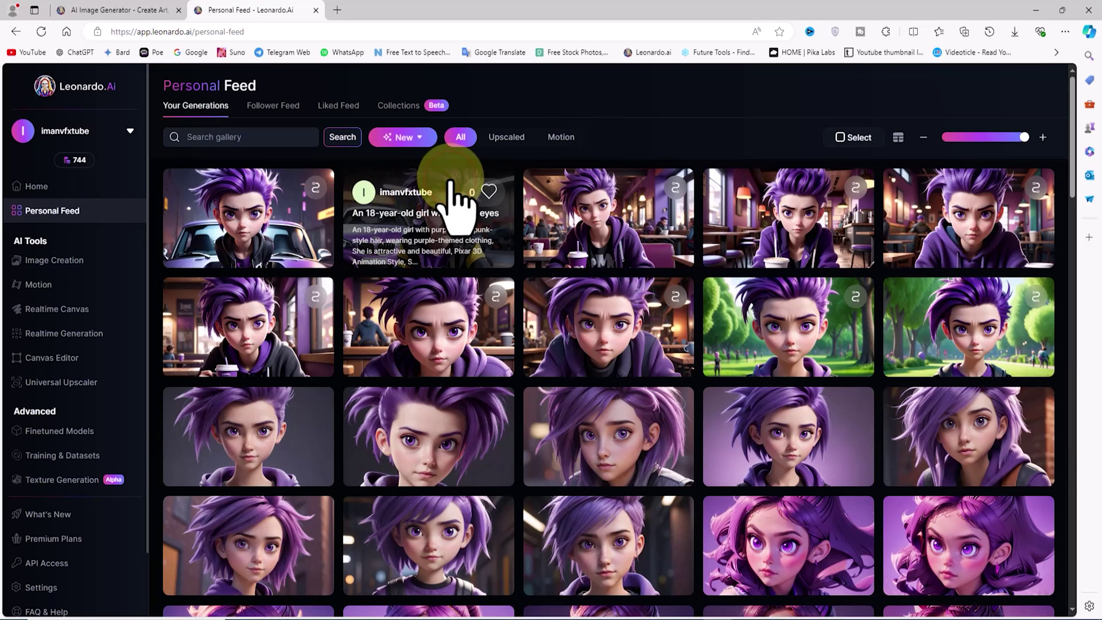
pyautogui.click(450, 183)
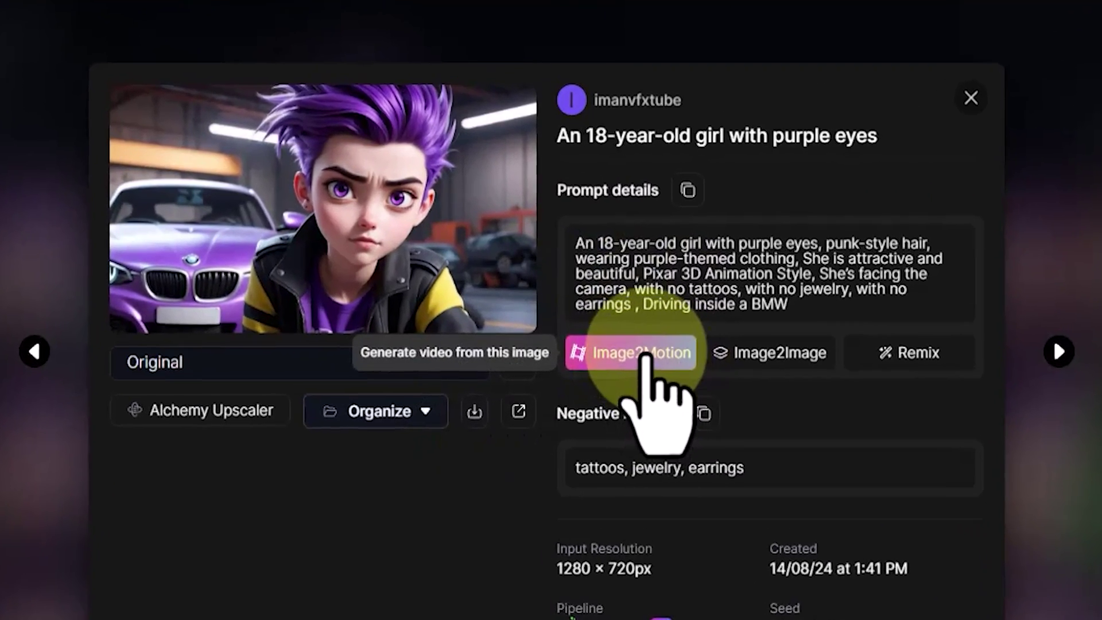
pyautogui.click(641, 351)
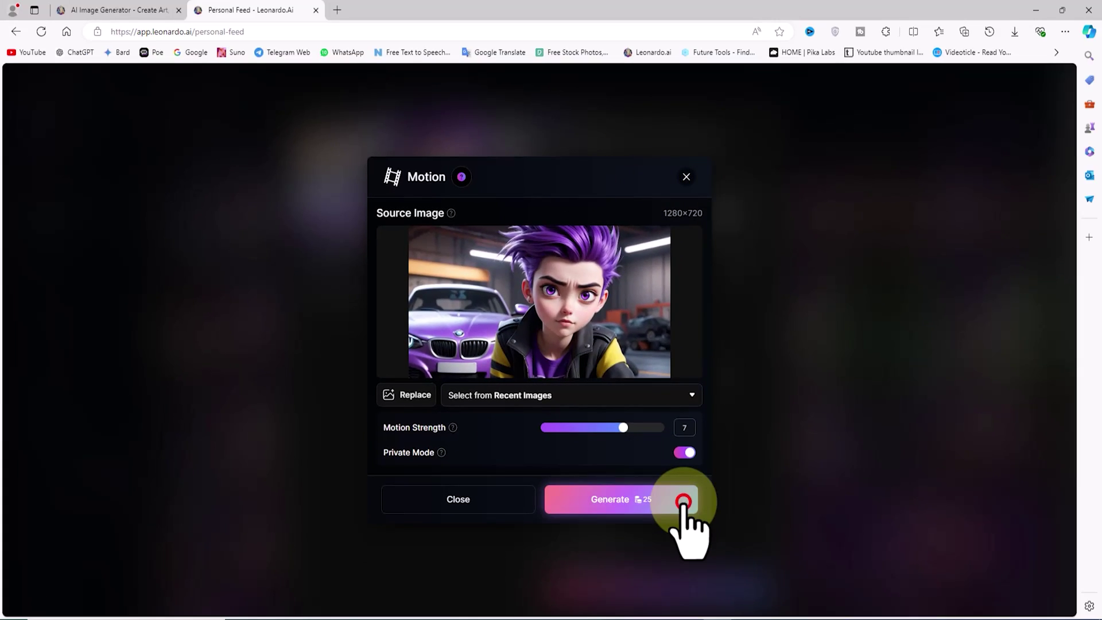
# Start three Image2Motion video generations of the garage BMW image, then return to Image Creation
pyautogui.click(682, 502)
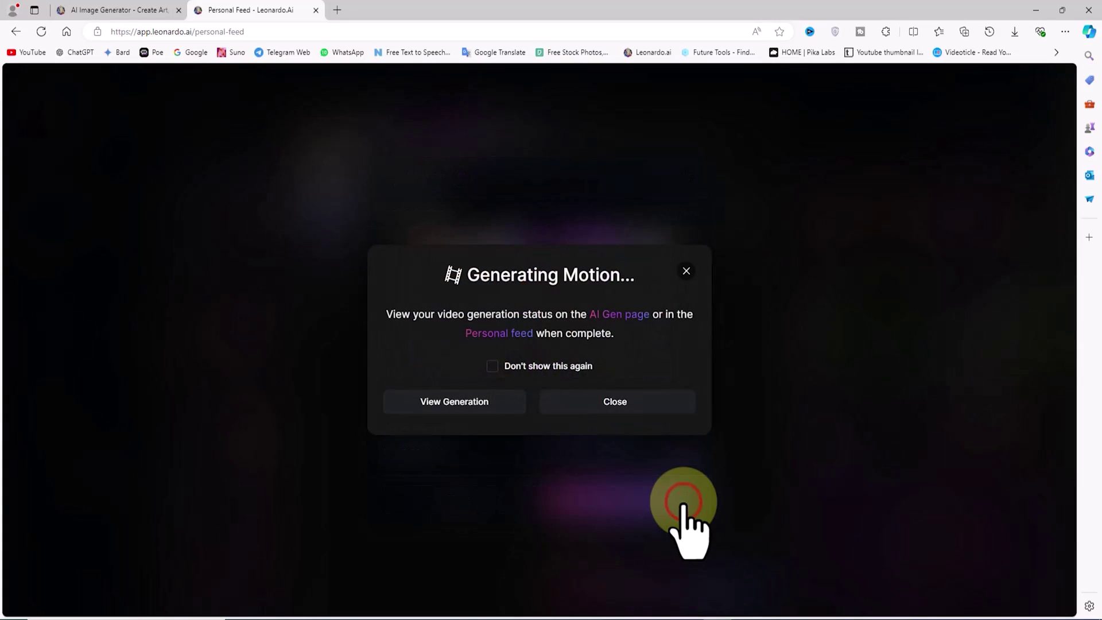
pyautogui.click(679, 402)
pyautogui.click(592, 258)
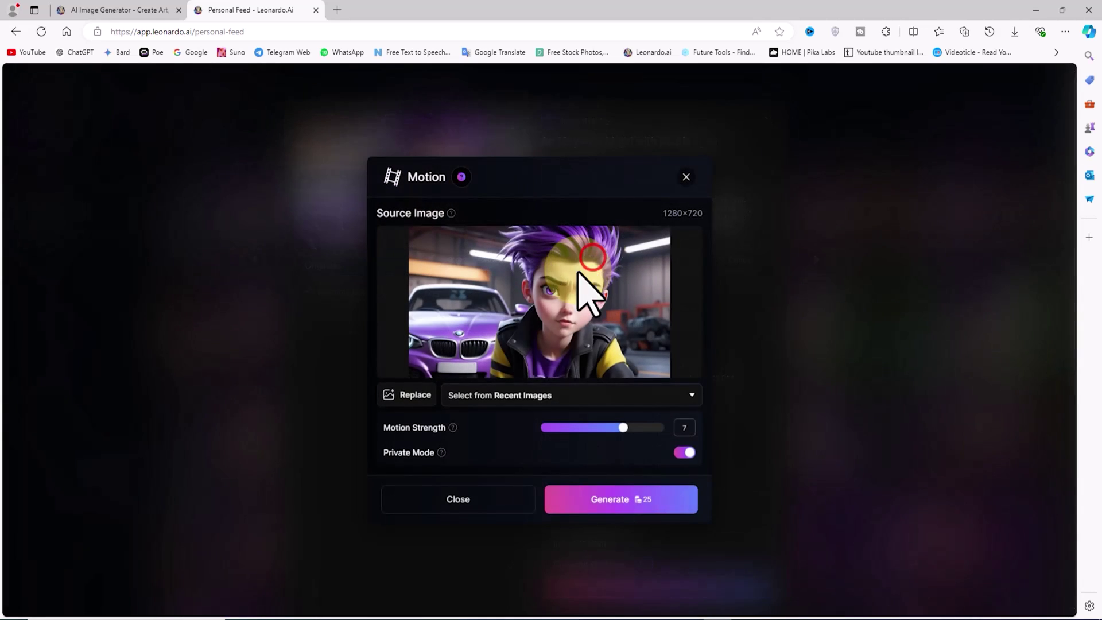
pyautogui.click(682, 503)
pyautogui.click(677, 401)
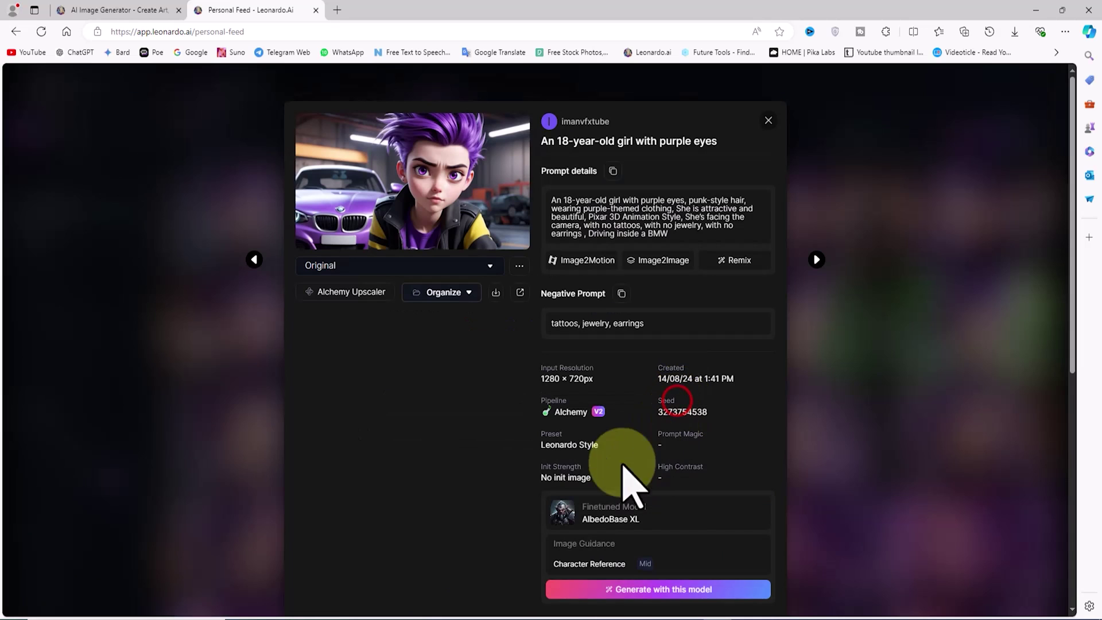
pyautogui.click(597, 263)
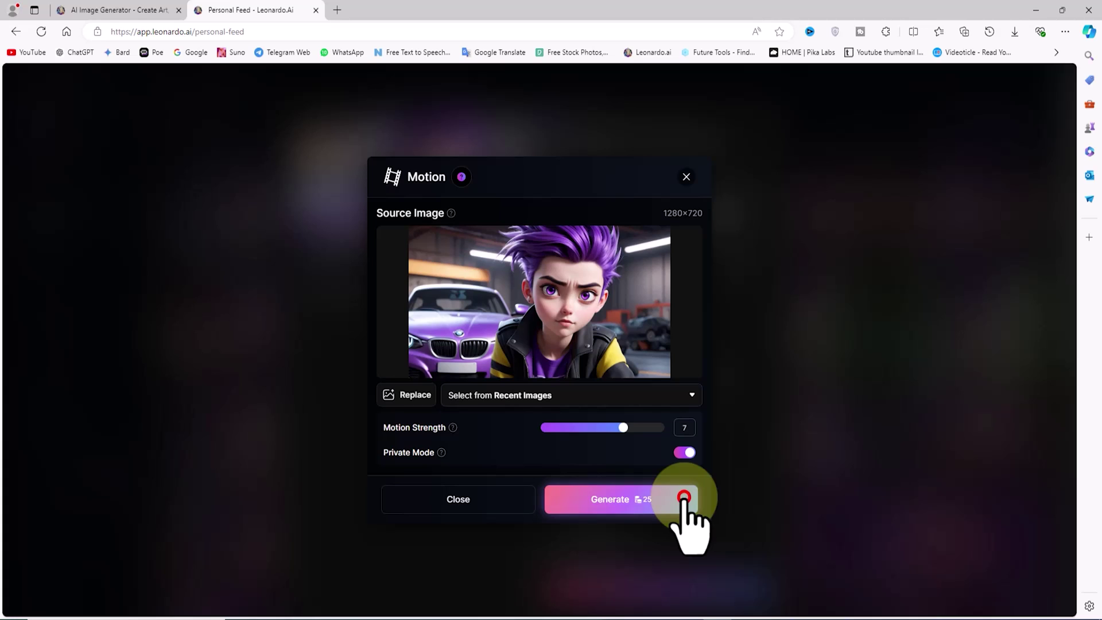
pyautogui.click(683, 496)
pyautogui.click(652, 401)
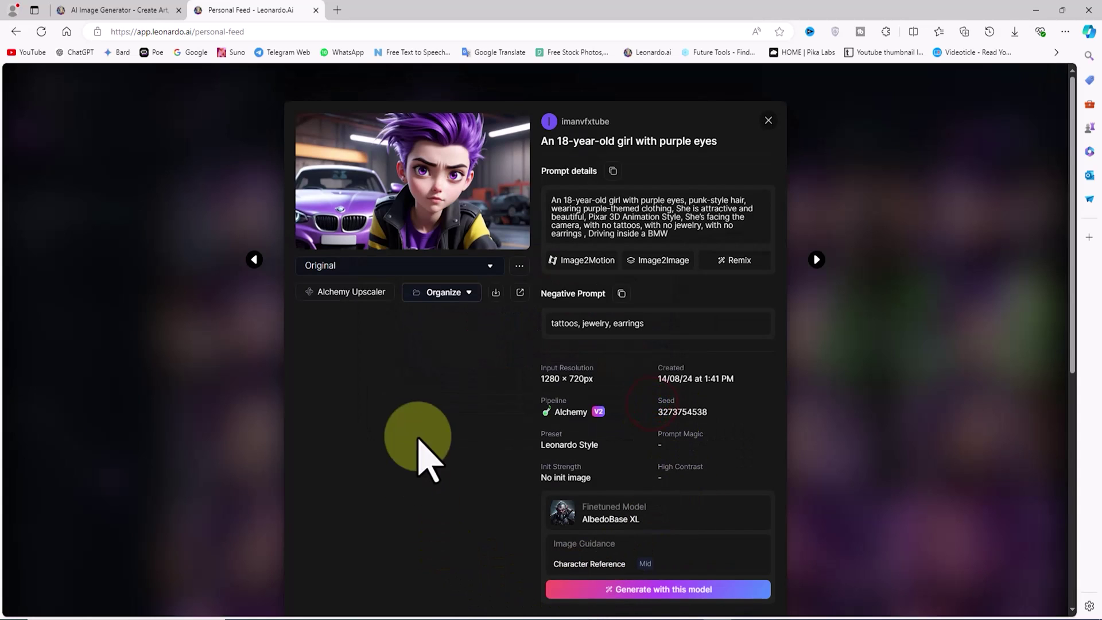
pyautogui.click(768, 120)
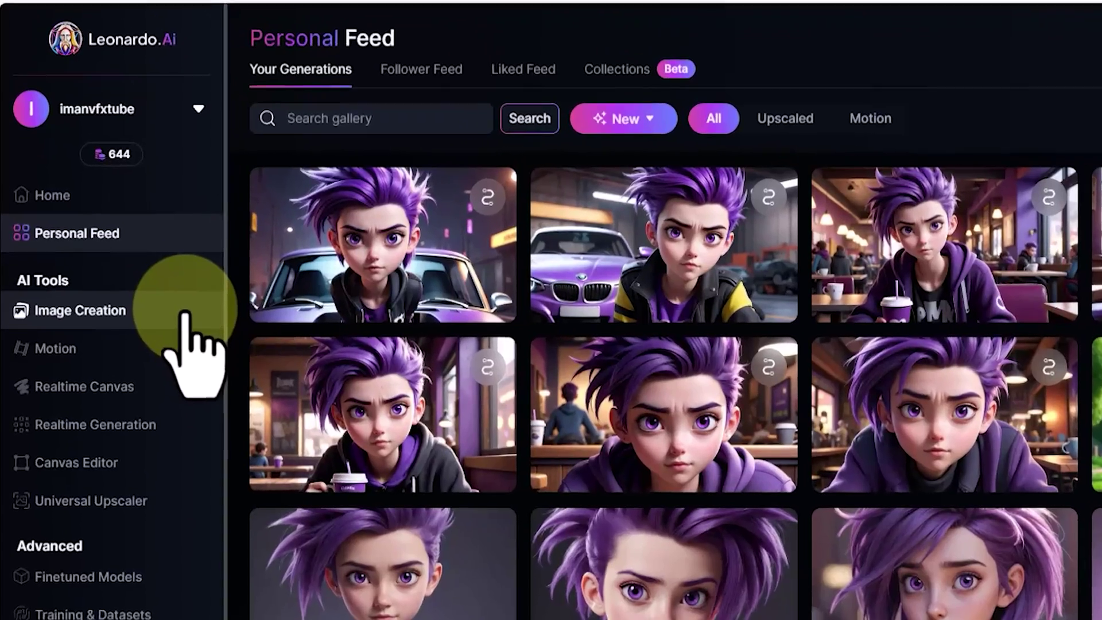
pyautogui.click(185, 312)
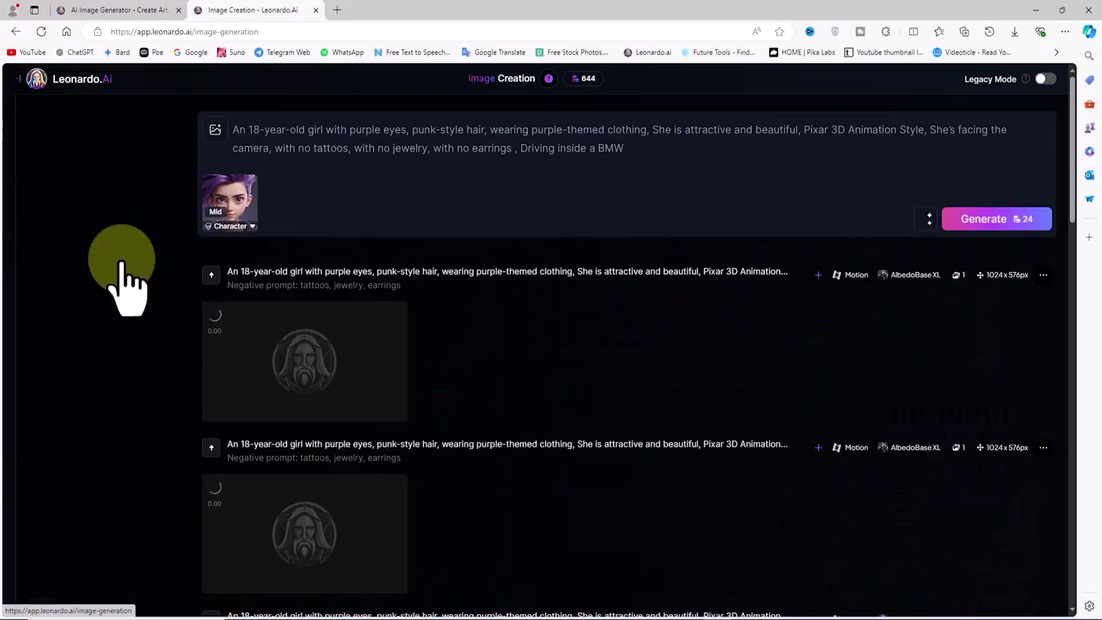
# Play the finished MP4 motion video of the girl beside the purple BMW full size
pyautogui.scroll(-5, 412, 386)
pyautogui.click(310, 385)
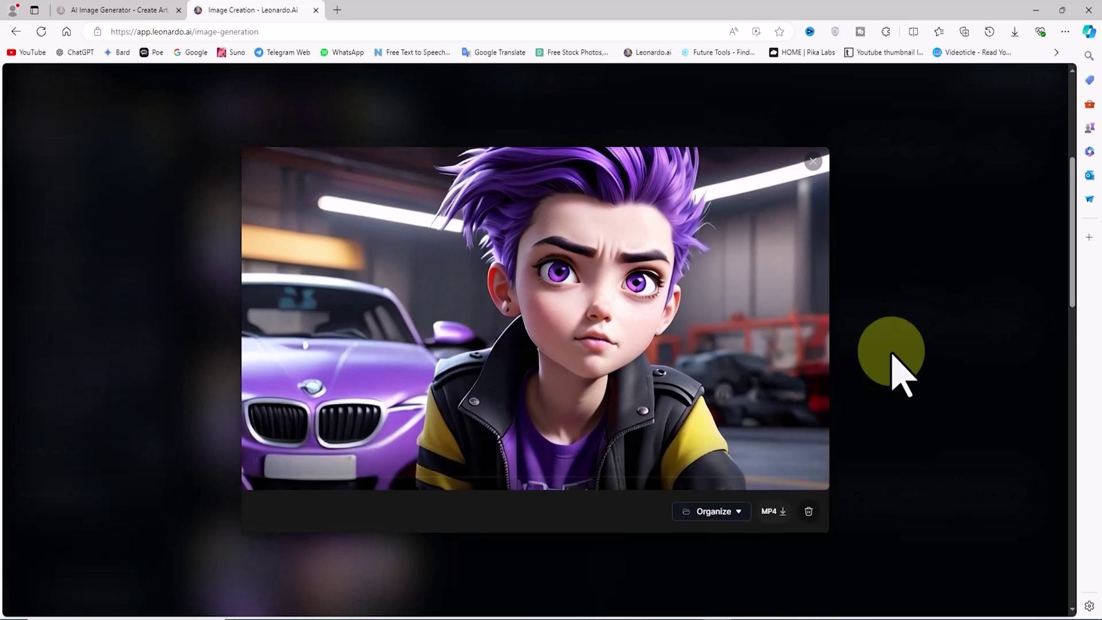